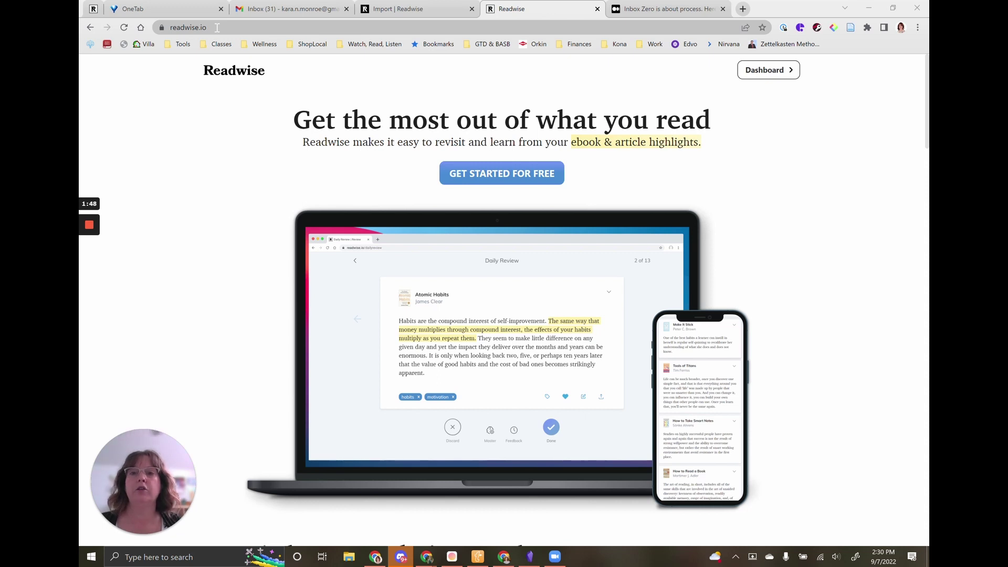
Visit the Reader Library inbox from the import tab, then go back to the Readwise home page tab.
click(391, 9)
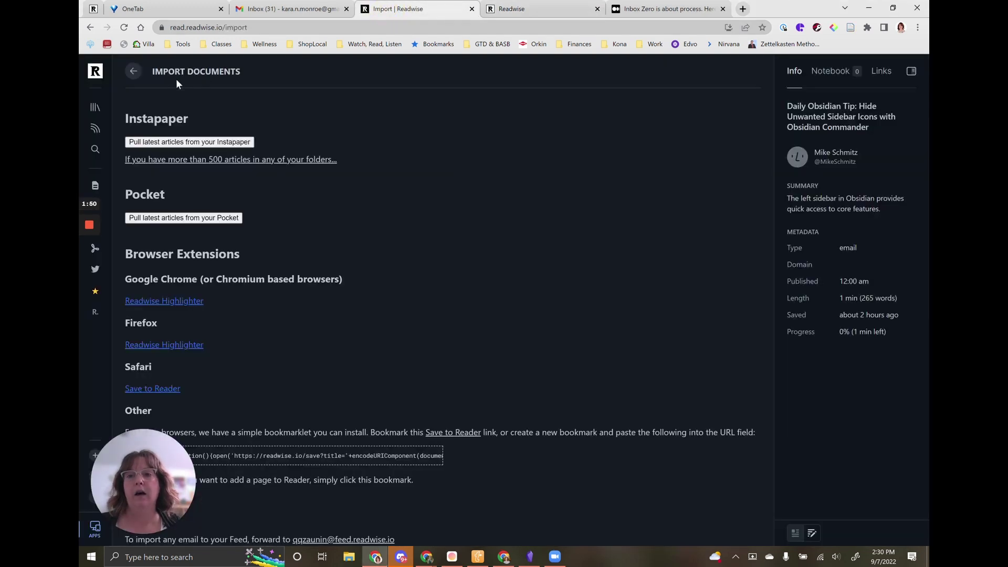
click(95, 72)
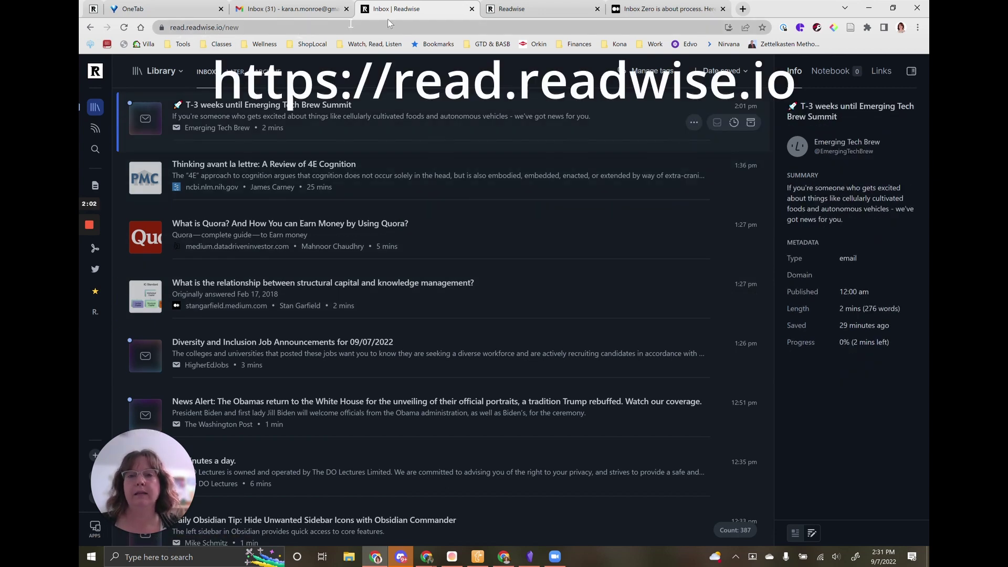
click(499, 14)
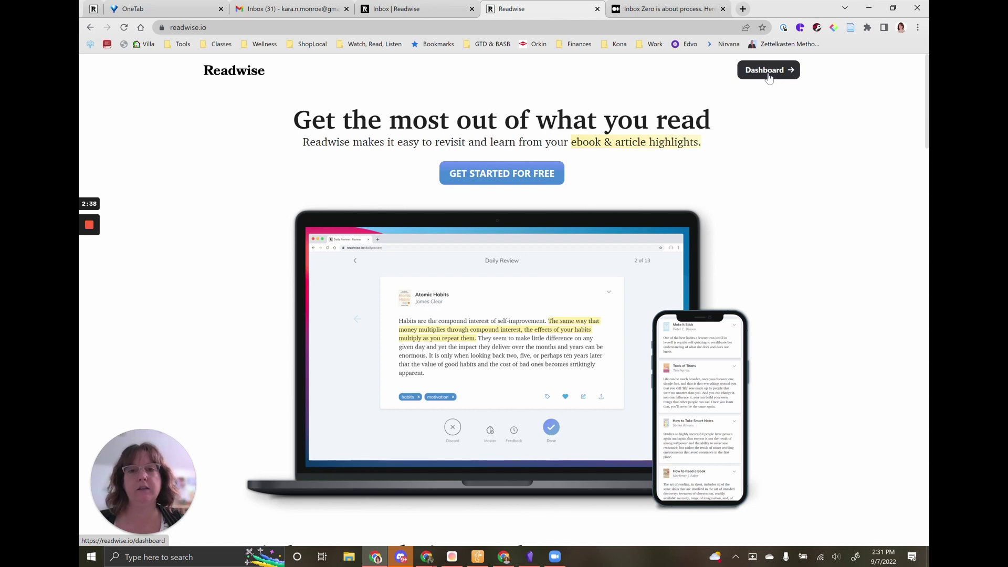
Open the Readwise dashboard, view the Email Import instructions, and return to the dashboard.
click(768, 73)
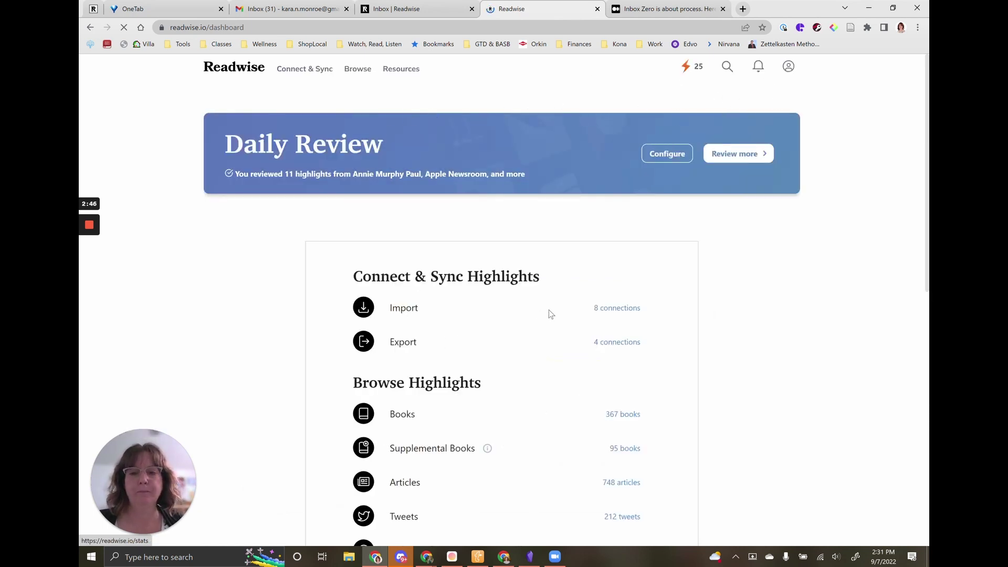
click(392, 315)
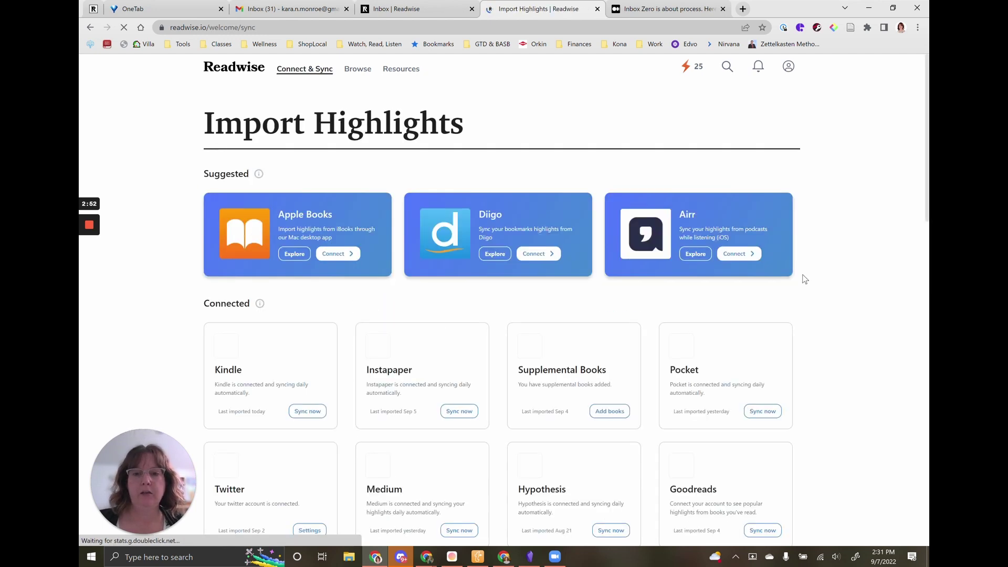
scroll(804, 279, down, 10)
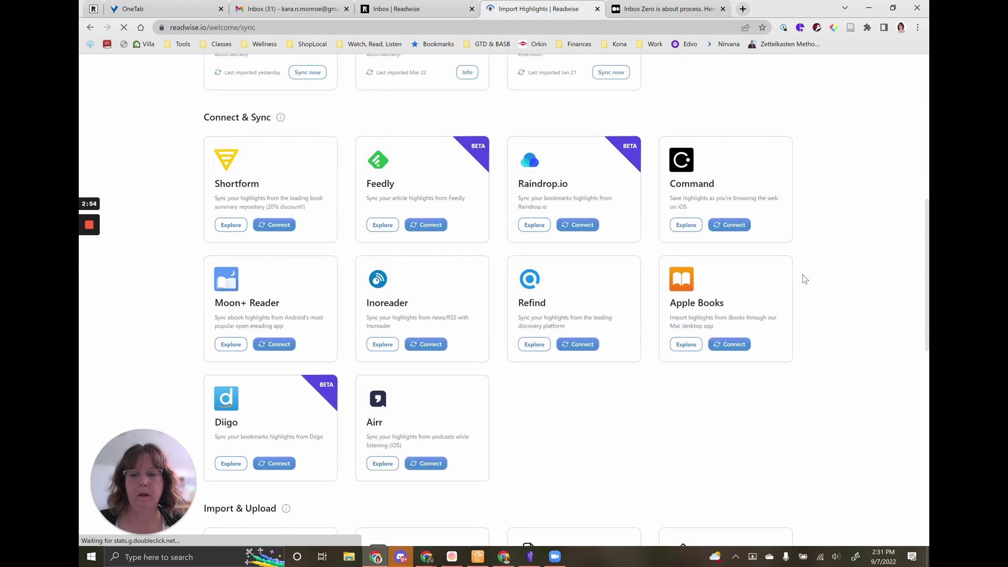
scroll(805, 279, down, 6)
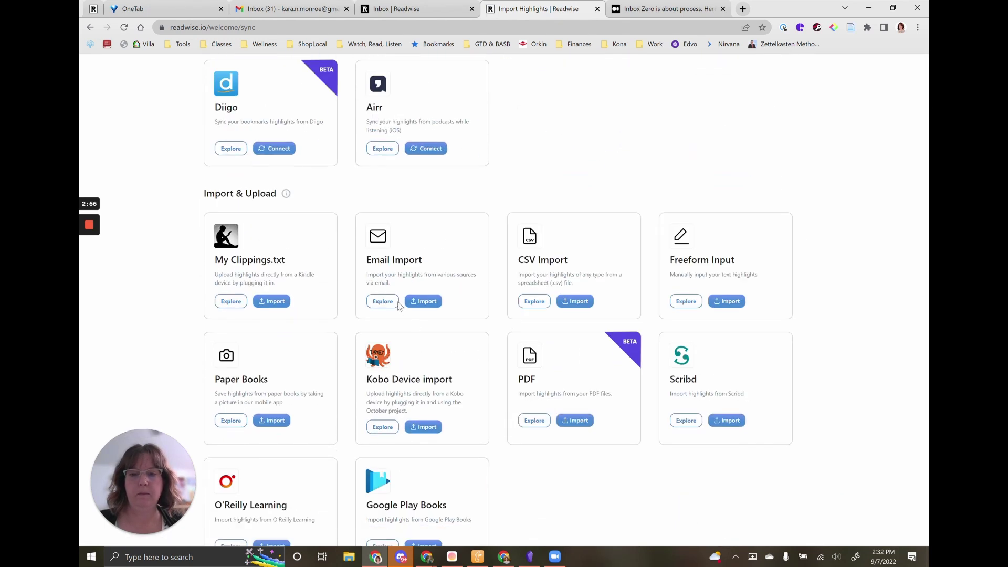
click(424, 300)
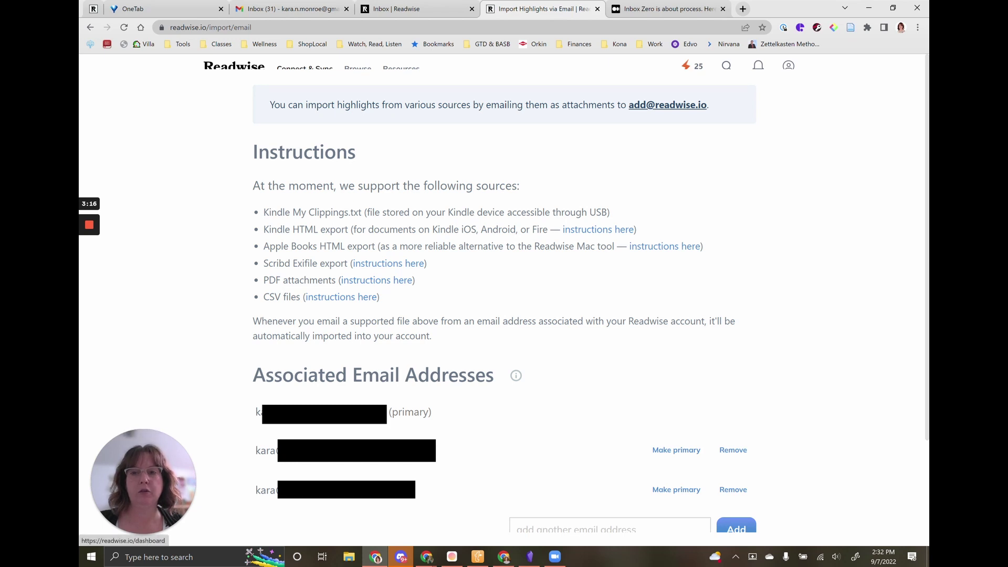
click(233, 63)
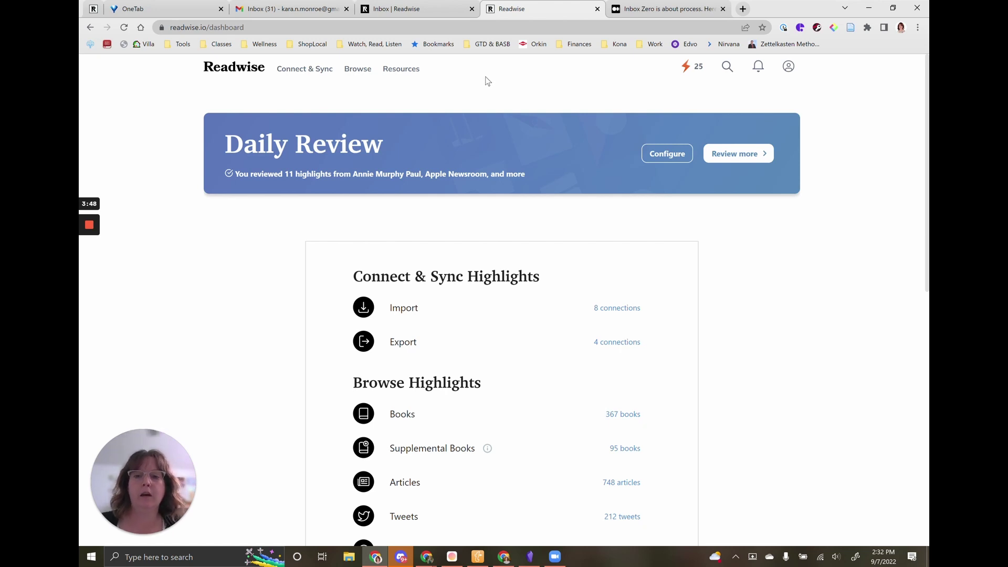
Return to the Reader inbox tab and scroll to the top of its 387 items.
click(402, 9)
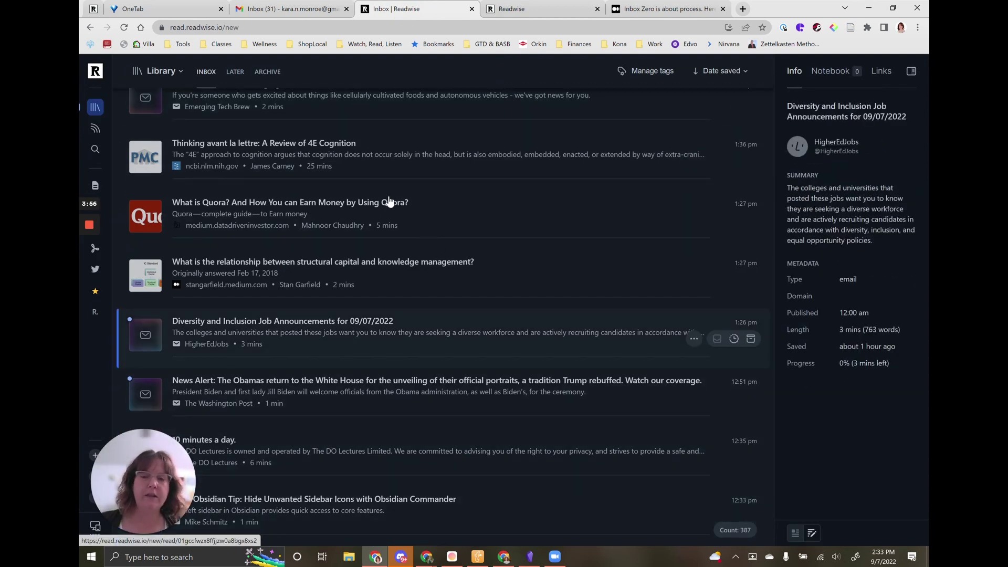
scroll(369, 207, up, 1)
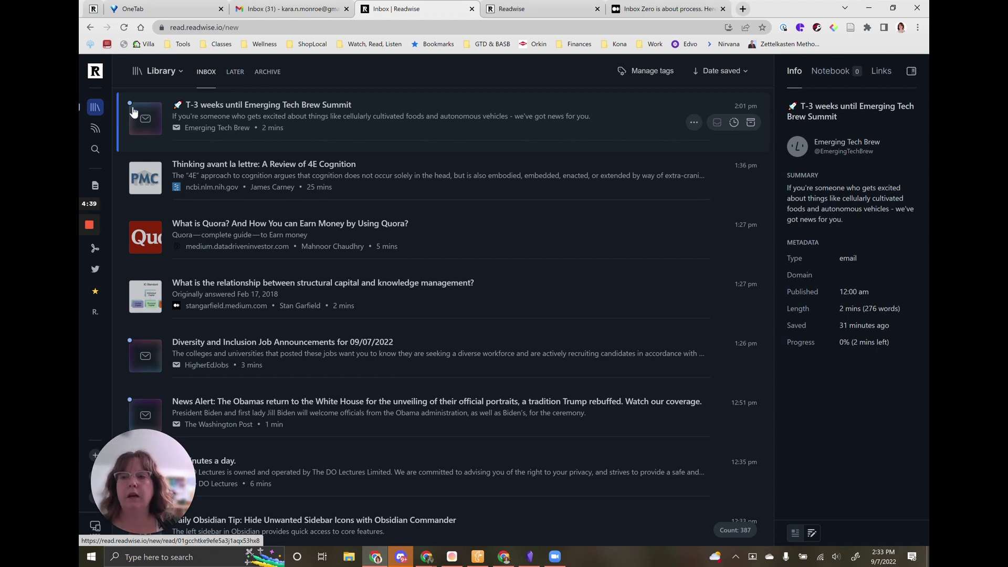
Read through the 'T-3 weeks until Emerging Tech Brew Summit' newsletter, then delete it.
click(225, 120)
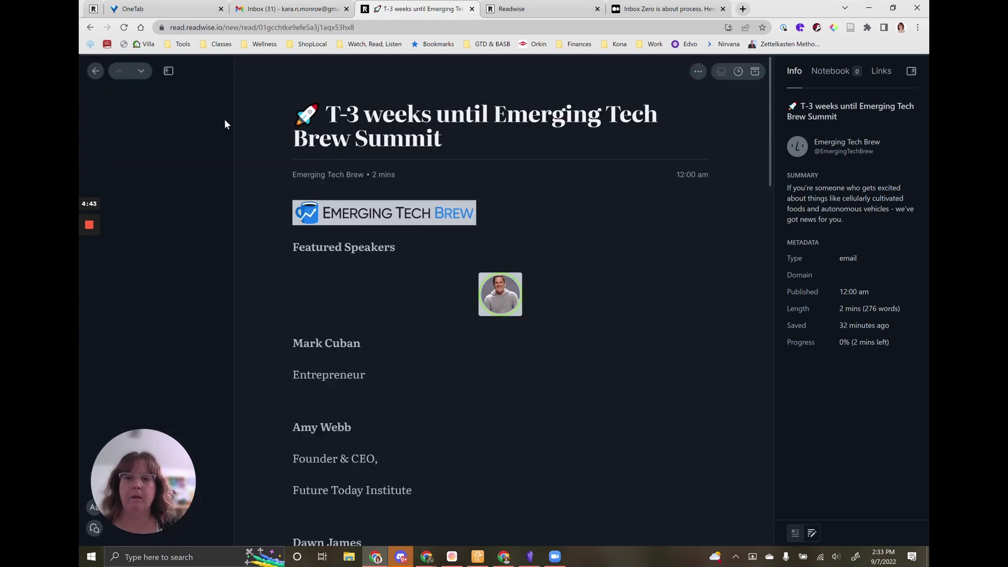
scroll(494, 245, down, 4)
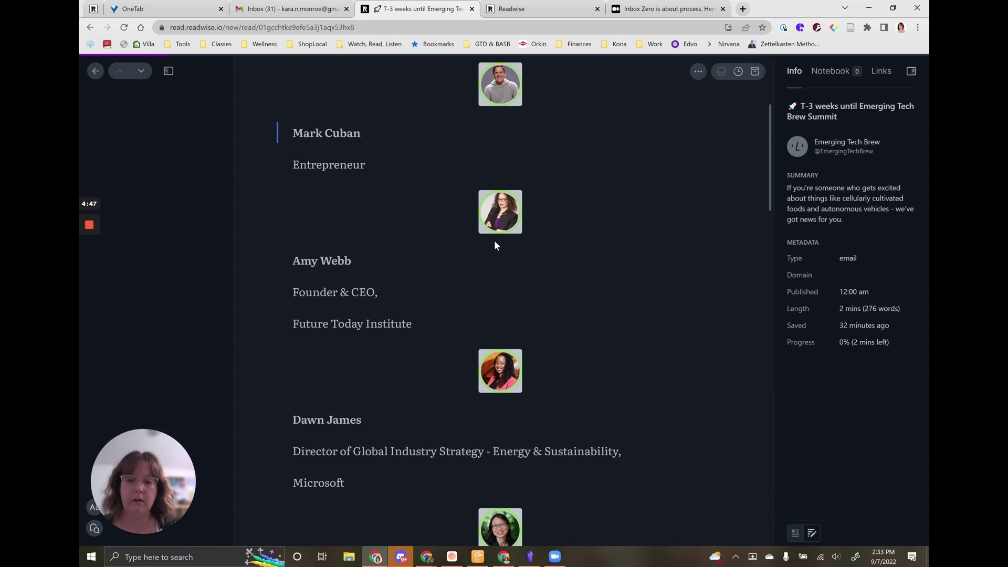
scroll(494, 245, down, 12)
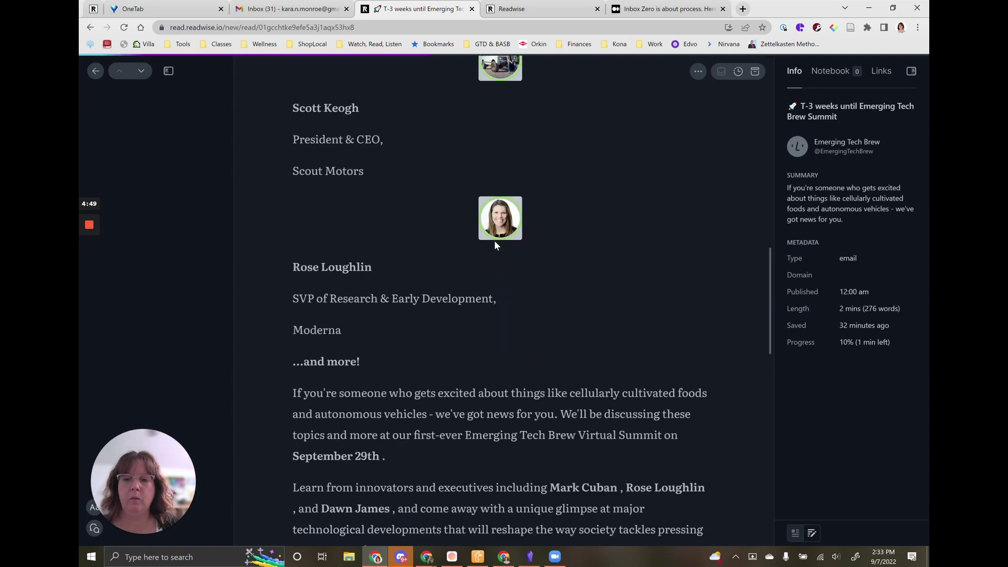
scroll(494, 245, down, 4)
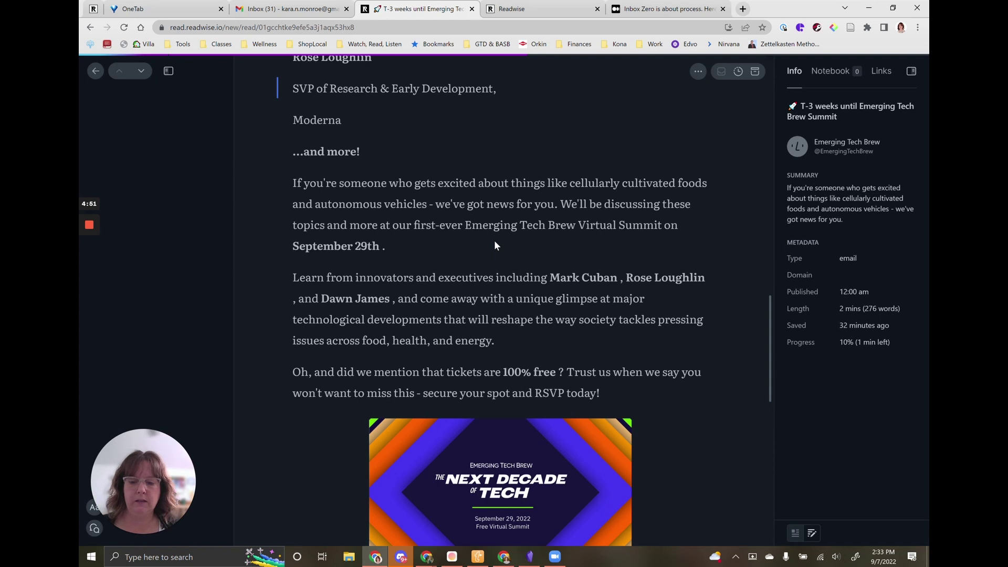
key(d)
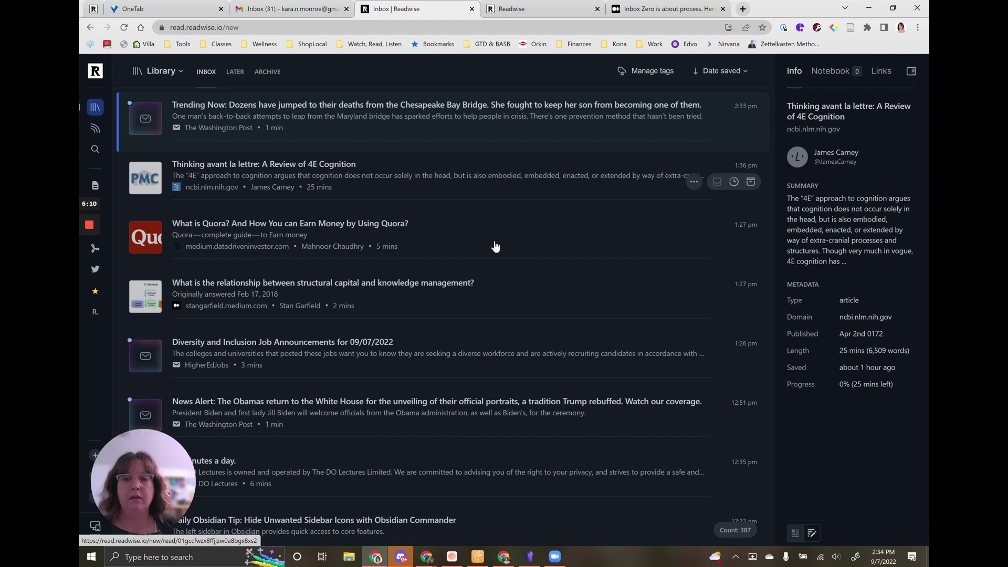
Delete the 'Thinking avant la lettre' review and the 'Trending Now' newsletter from the inbox.
key(d)
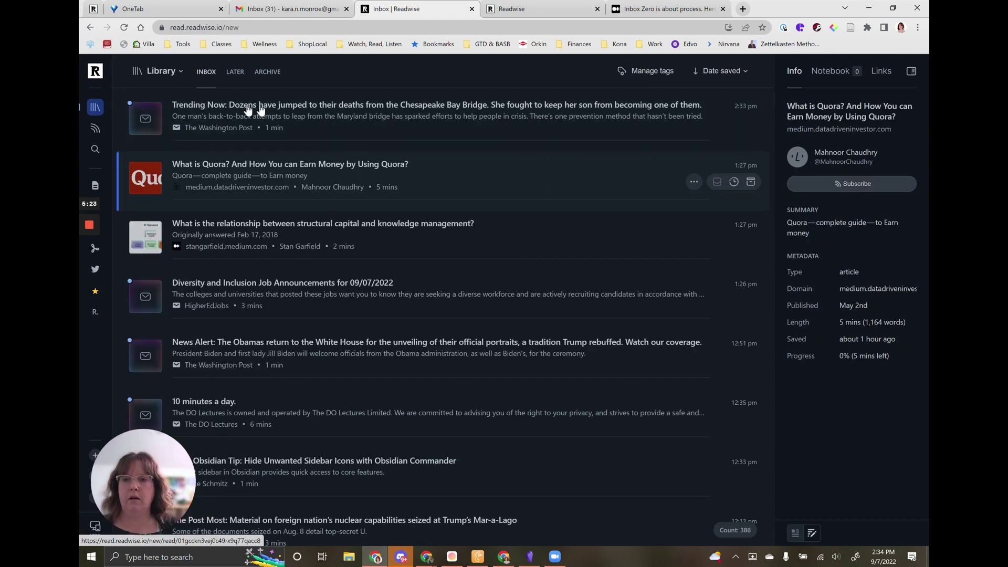
mouse_move(173, 120)
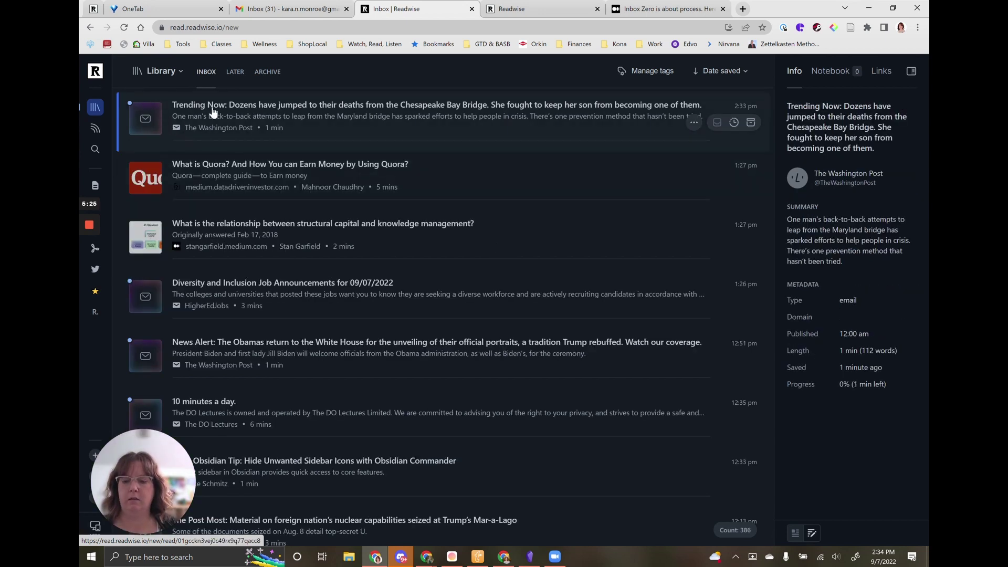
key(d)
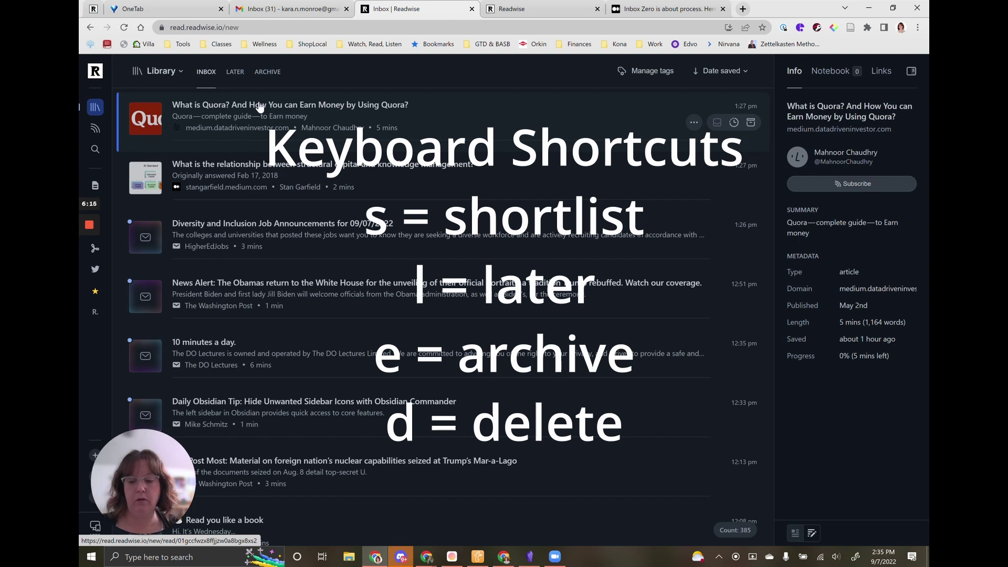
Triage the inbox: keep the Quora and structural capital articles, and clear or delete the rest.
key(e)
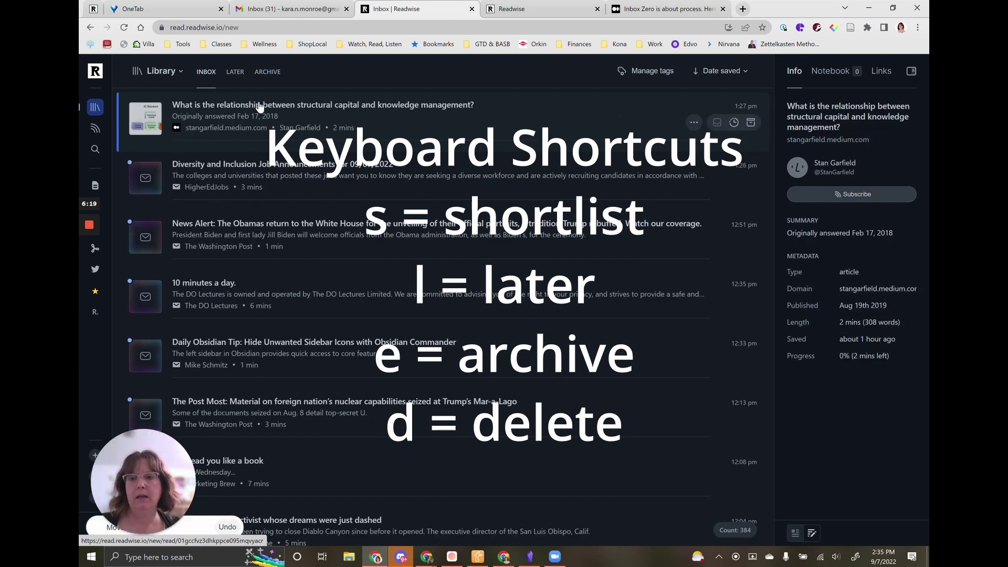
key(e)
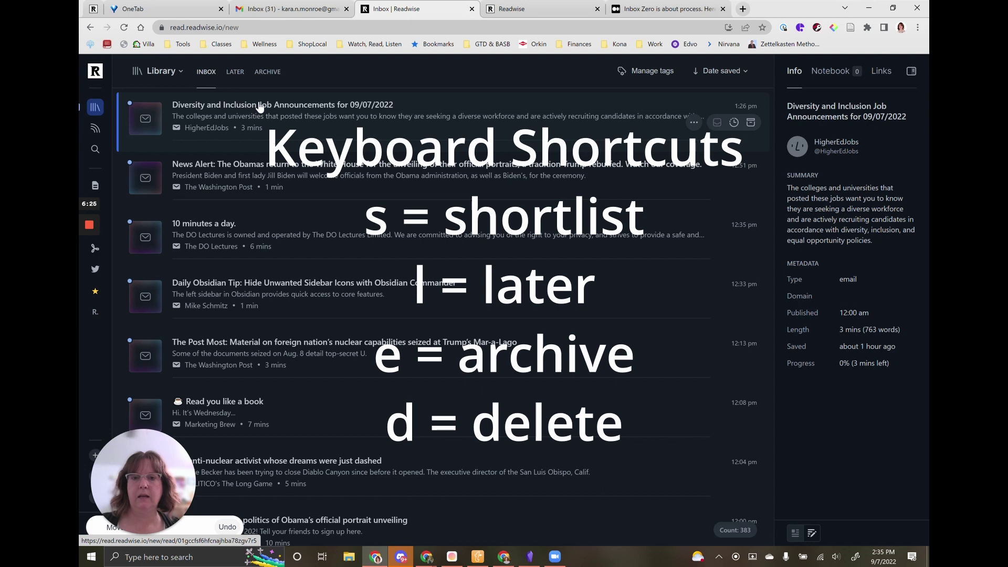
key(e)
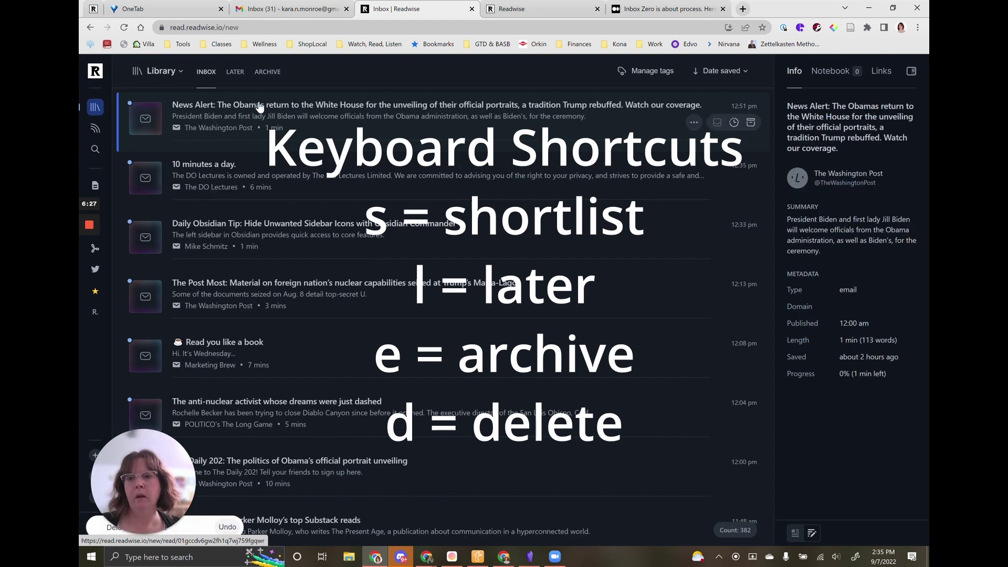
key(d)
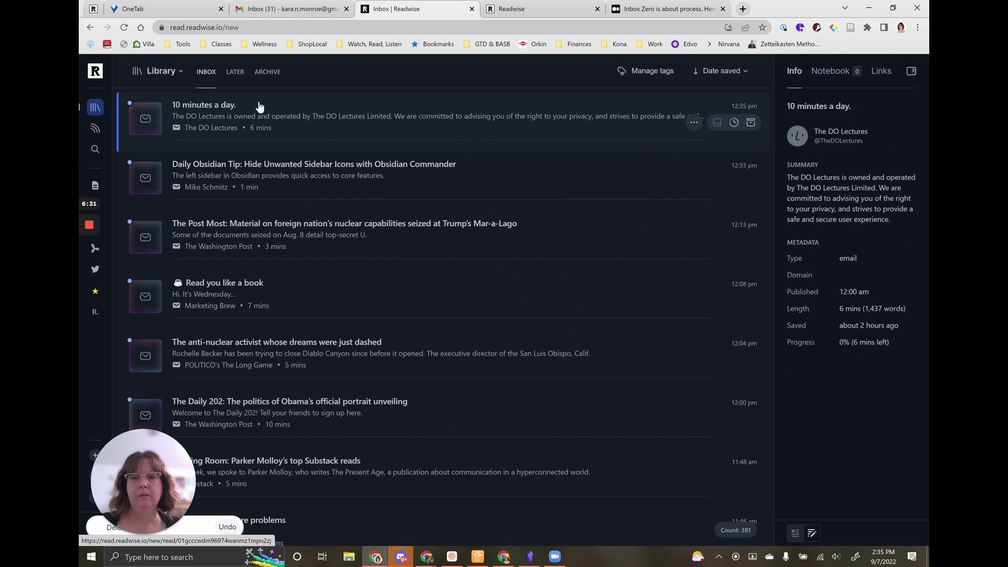
key(e)
key(e)
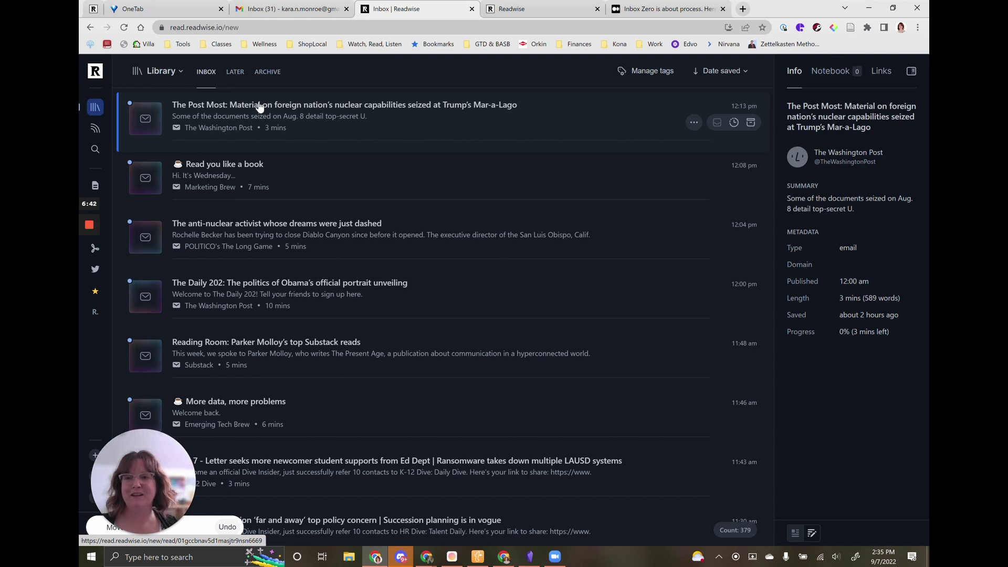
key(d)
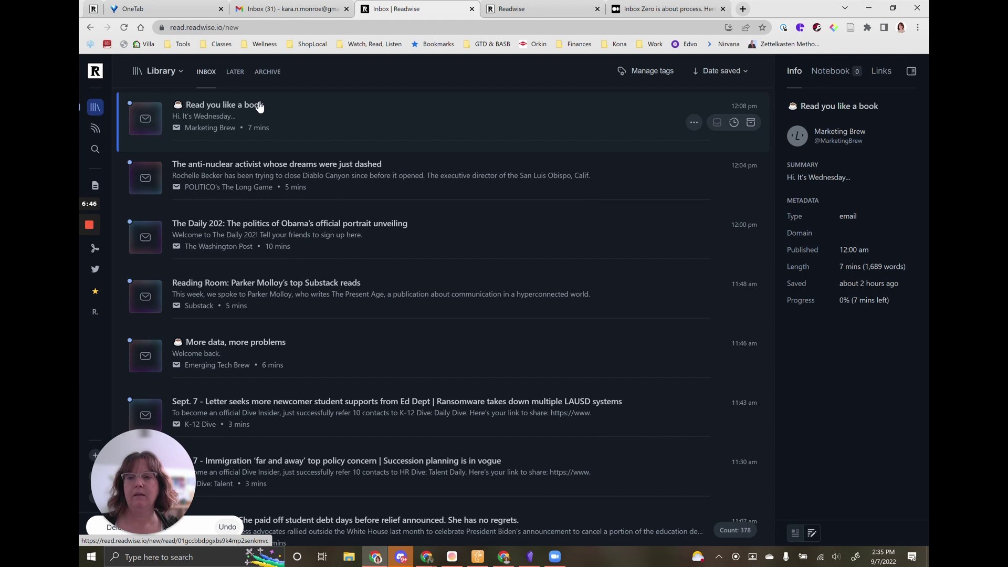
key(e)
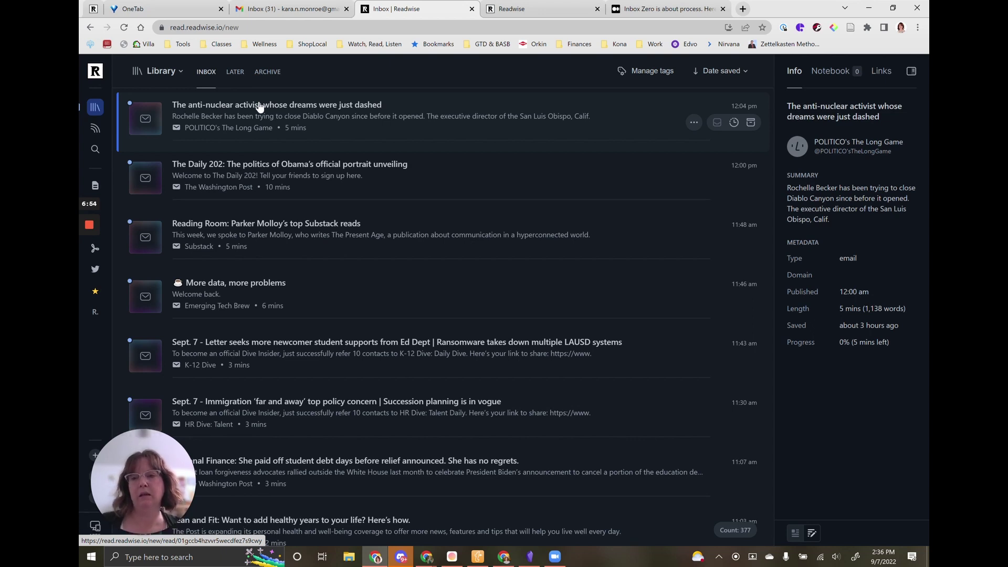
key(e)
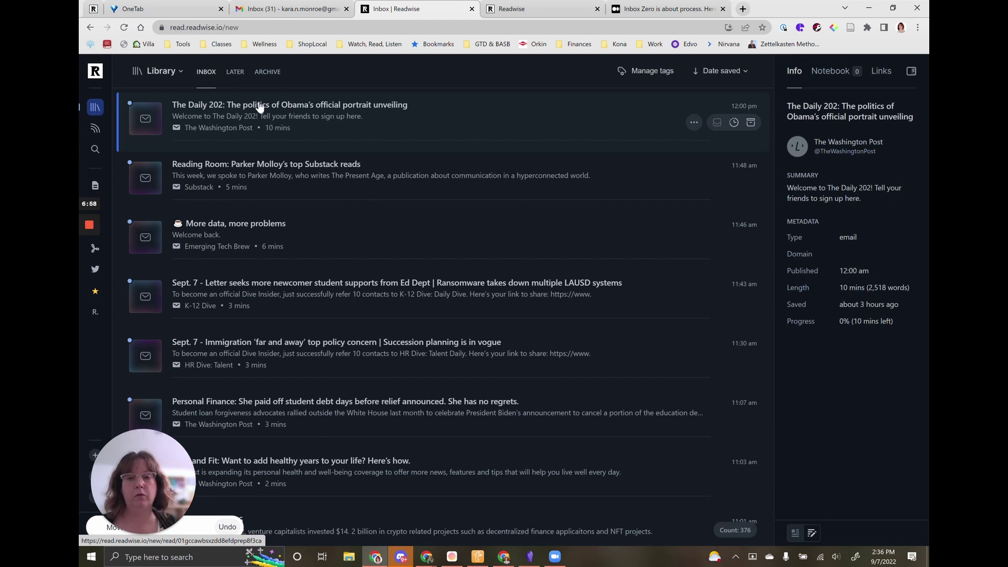
key(Down)
key(Down)
key(Down)
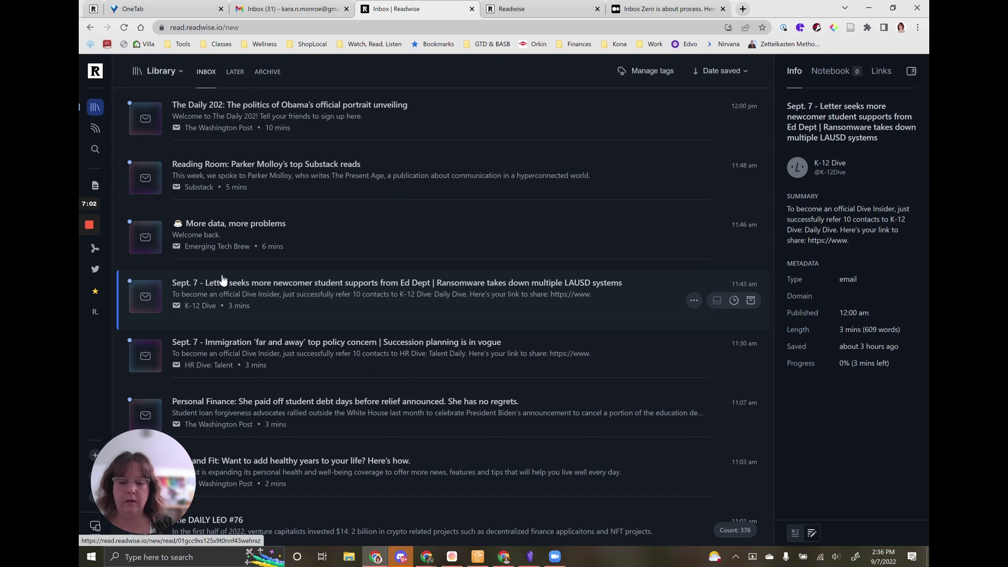
click(95, 290)
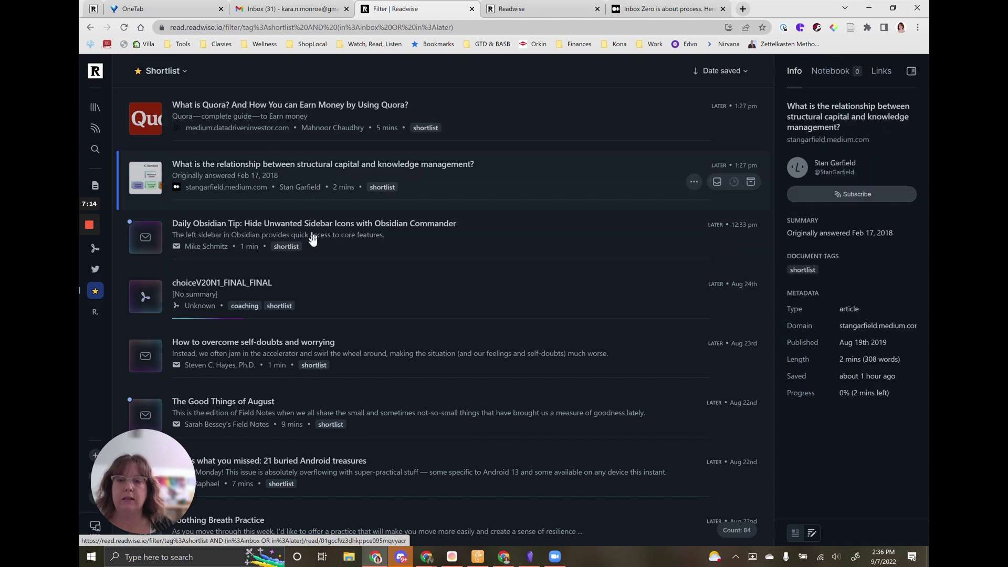
scroll(388, 263, down, 1)
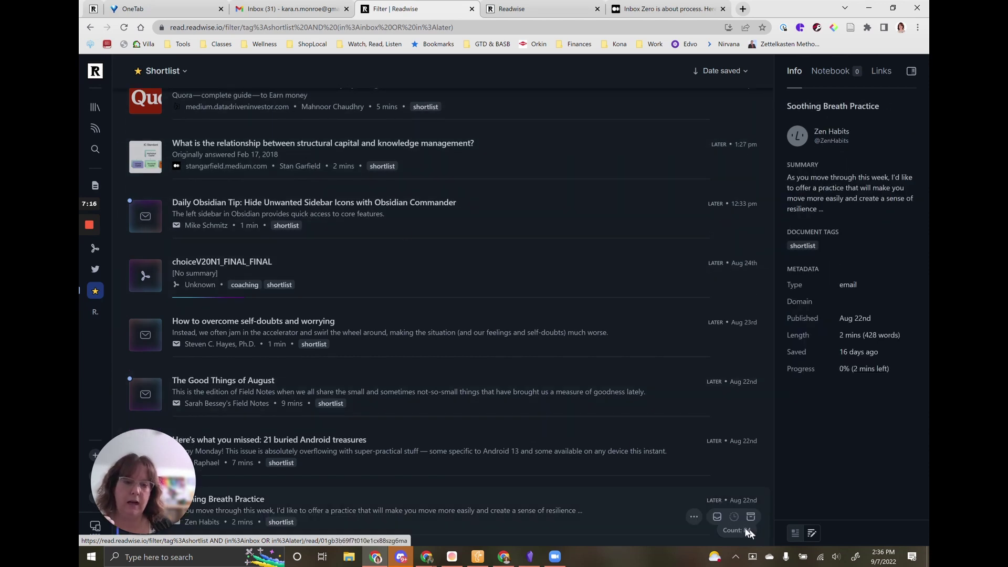
scroll(389, 264, up, 1)
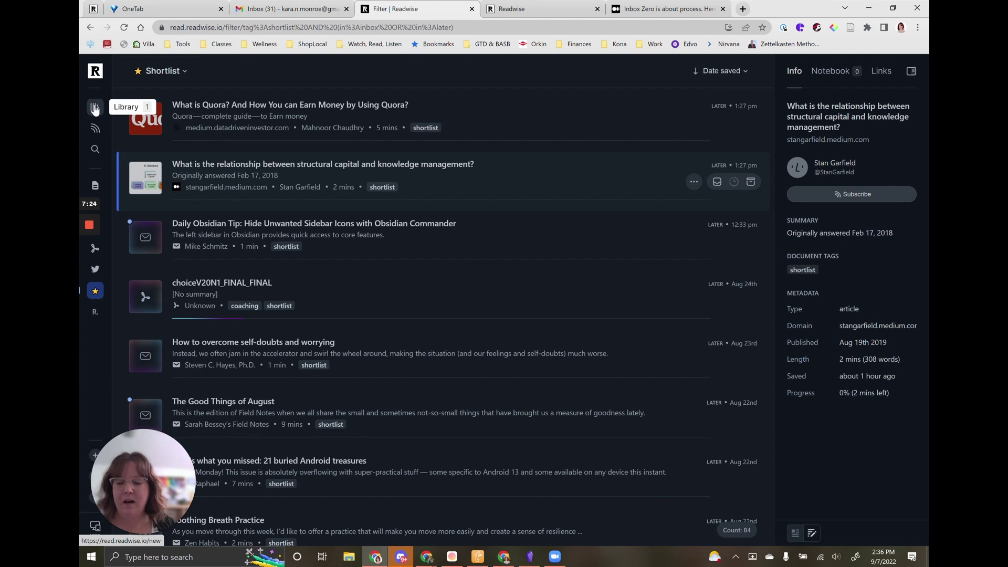
Browse the Library's Inbox, Later and Archive views, then bring up the Import Documents page.
click(95, 108)
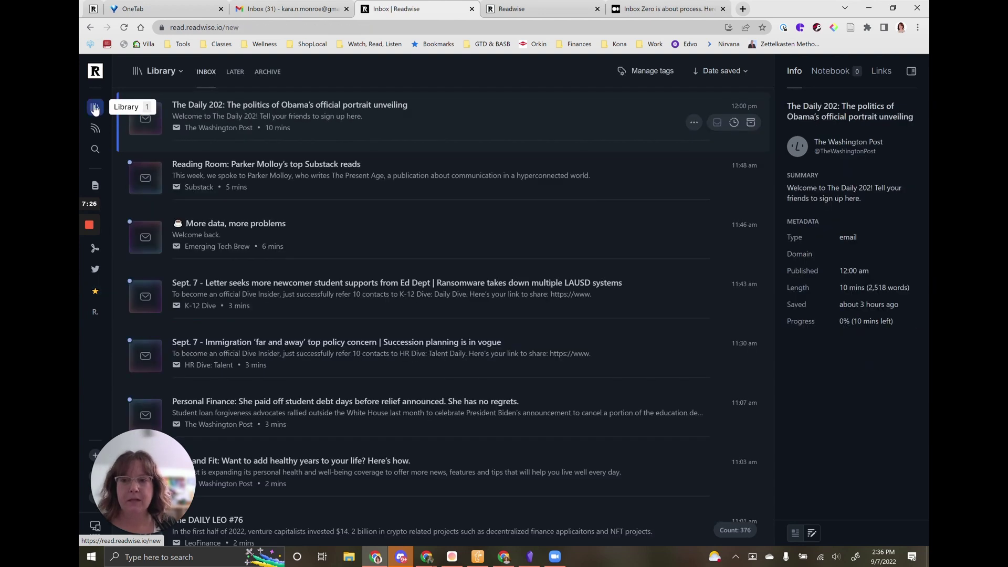
click(230, 74)
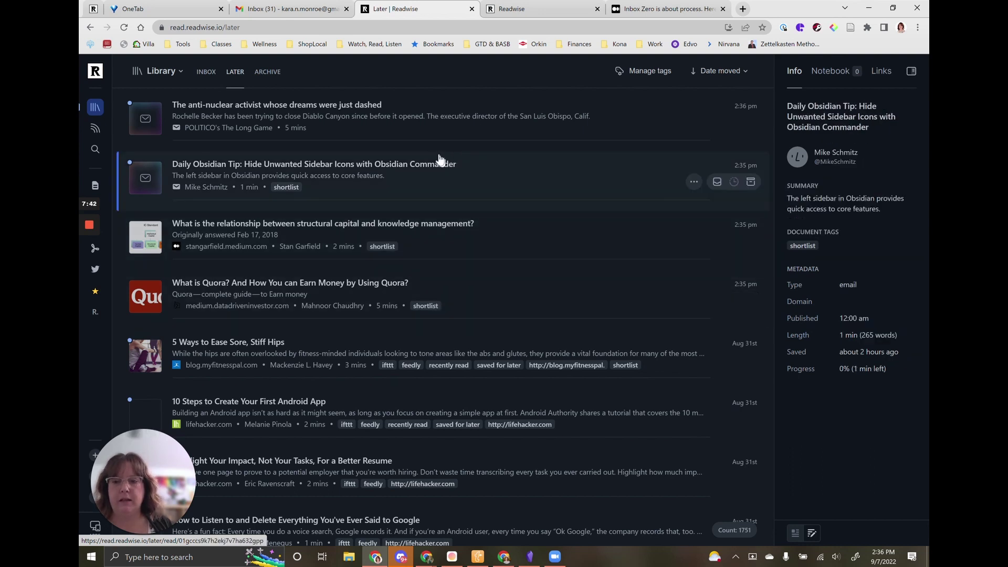
click(274, 74)
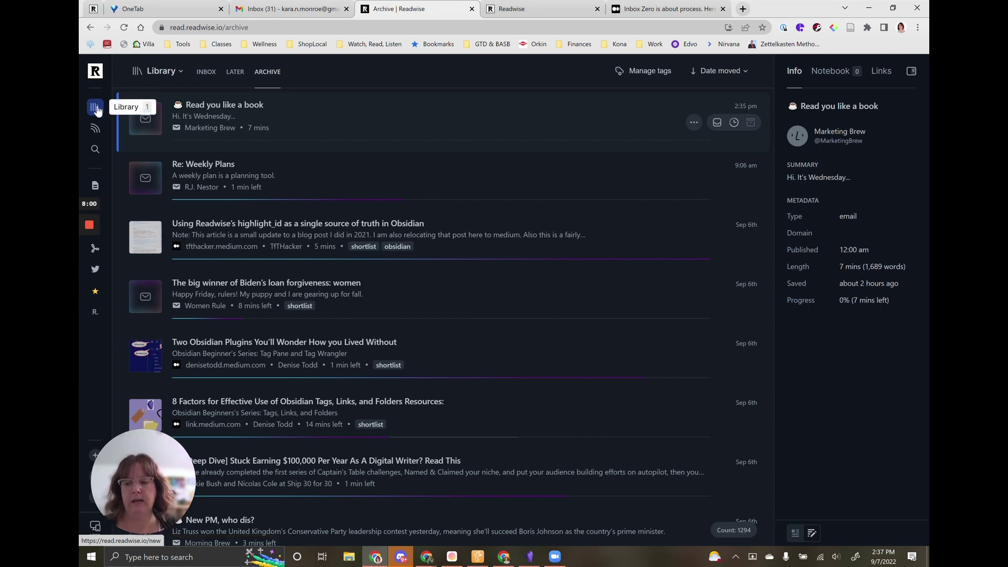
click(97, 108)
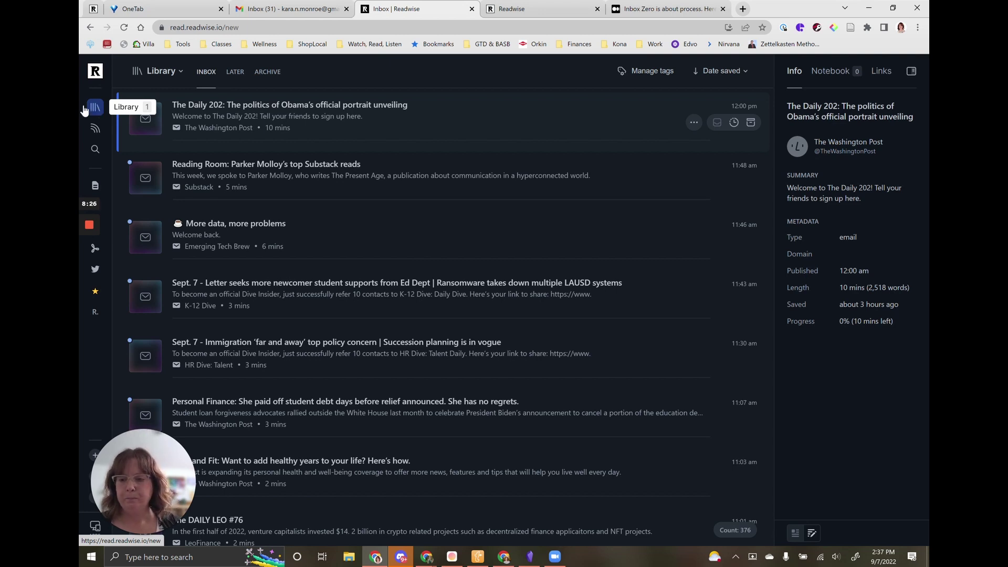
click(91, 529)
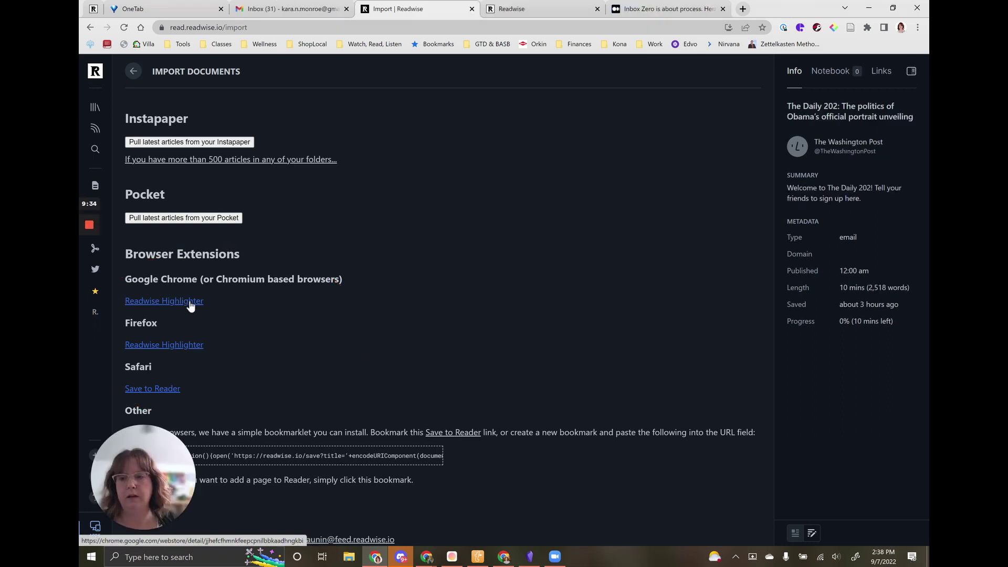
click(190, 300)
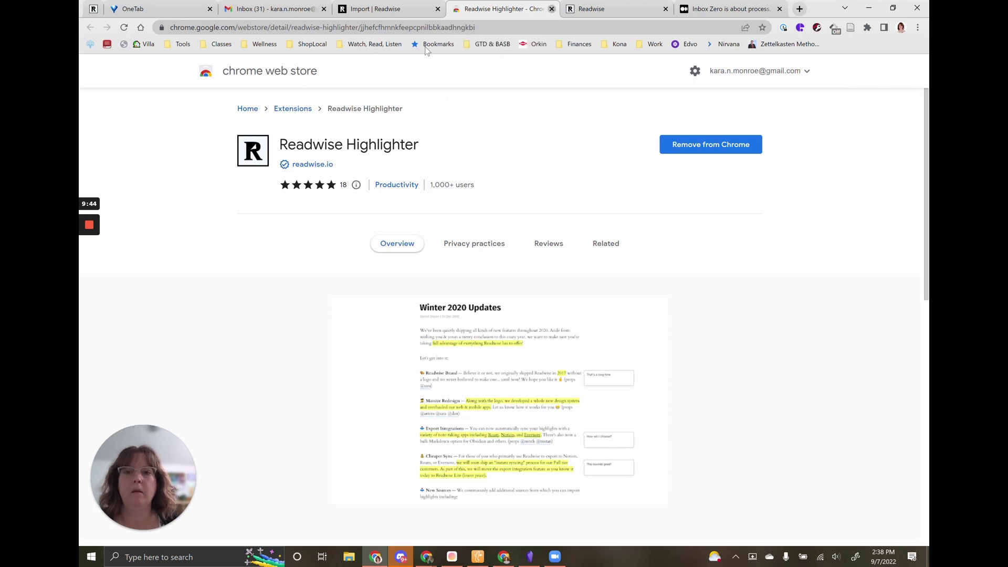
click(551, 10)
scroll(354, 222, down, 8)
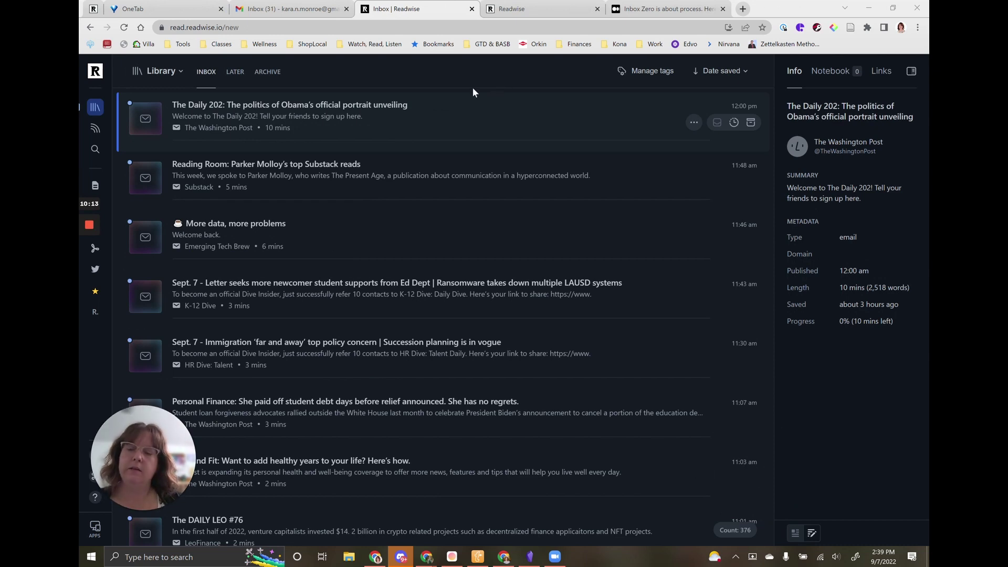
Bring up the Medium article 'Inbox Zero is about process. Here is mine' and scroll into it.
click(647, 11)
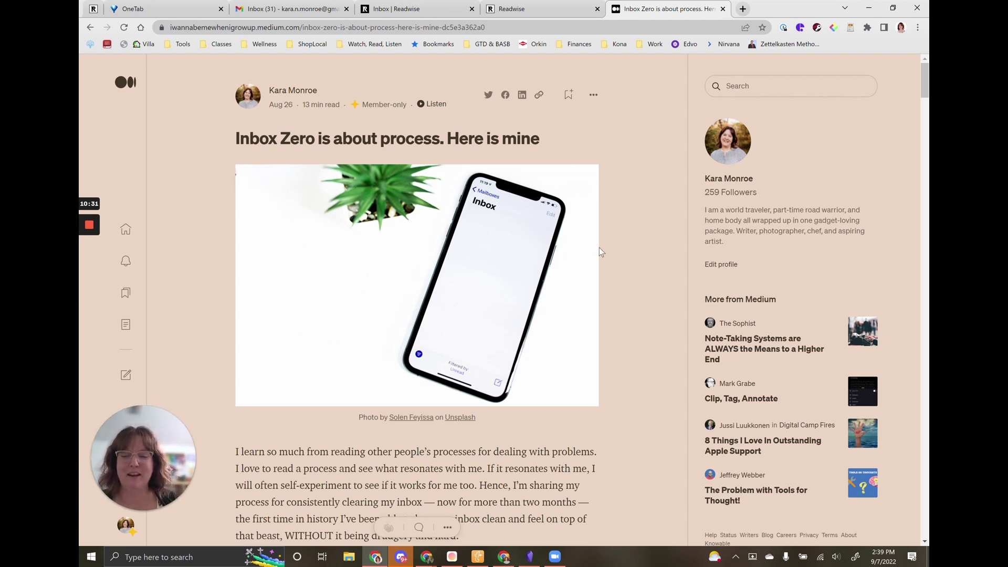
scroll(530, 453, down, 3)
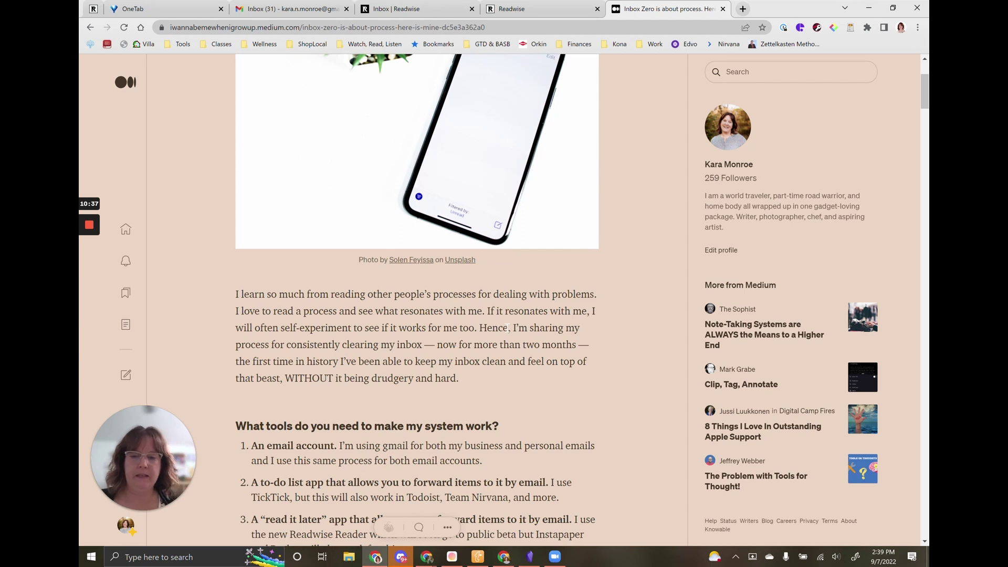
Save the Medium article to Reader and switch auto highlighting on.
right_click(506, 338)
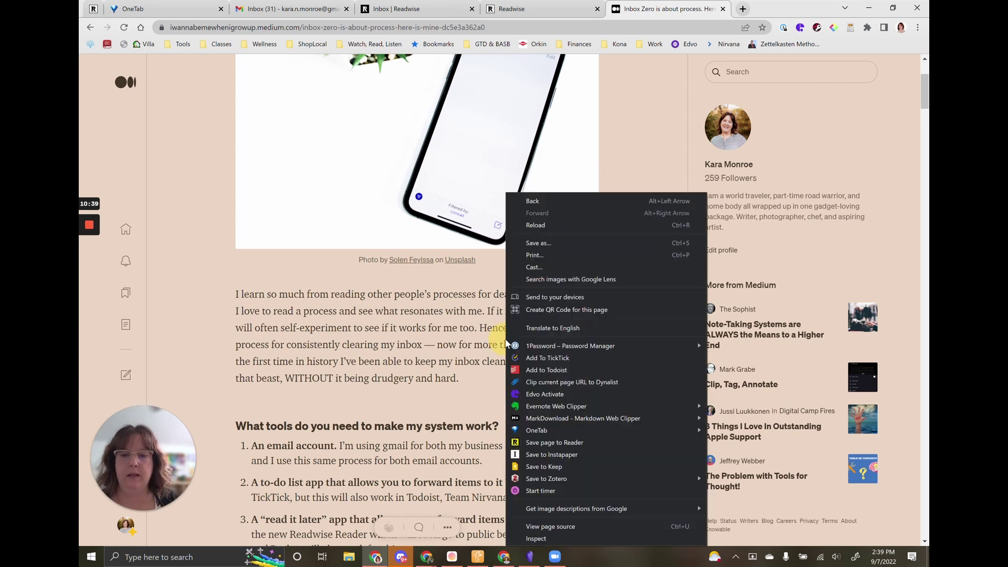
click(541, 442)
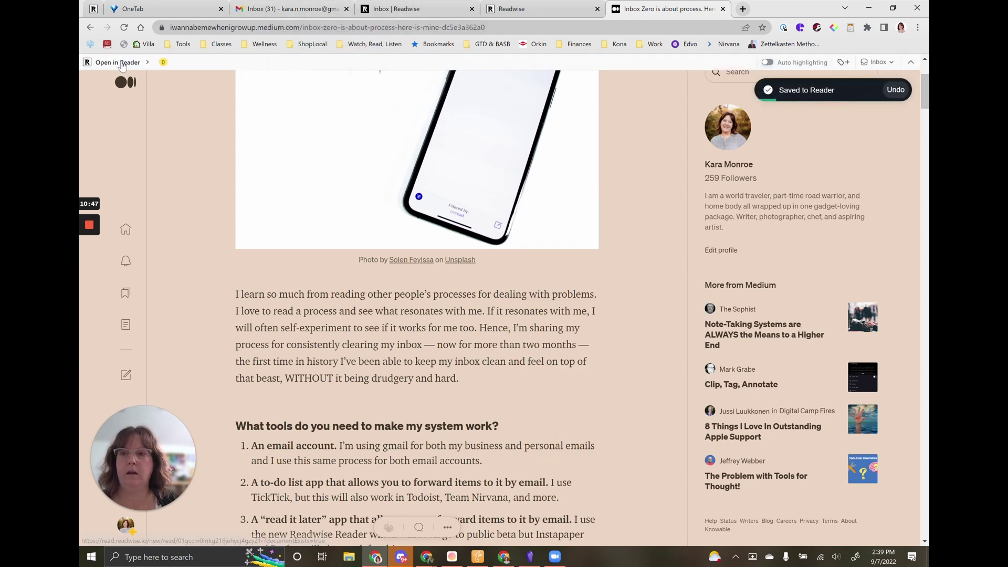
click(769, 64)
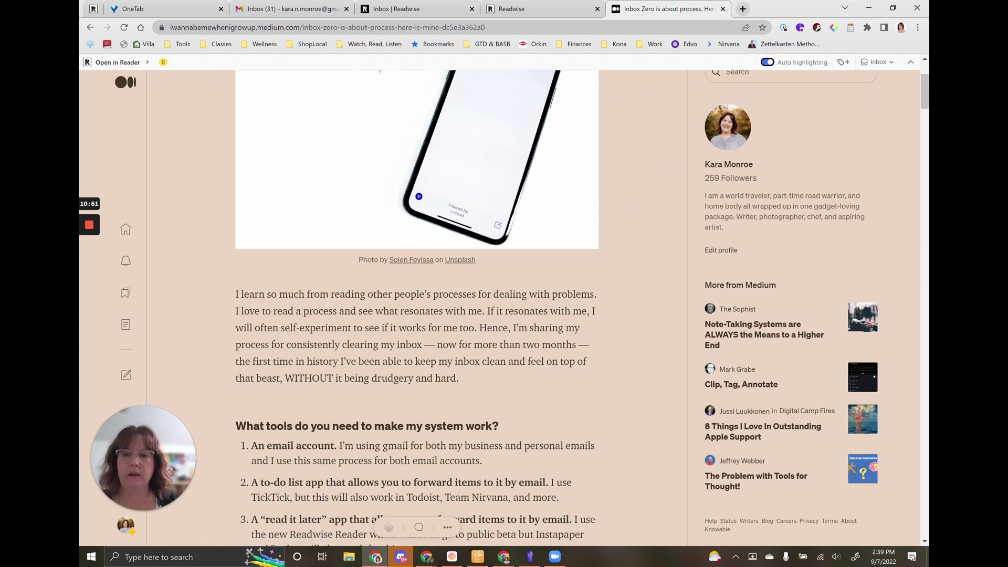
Highlight the opening paragraph, remove that highlight, and confirm the article stays in Inbox.
drag(237, 294, 462, 380)
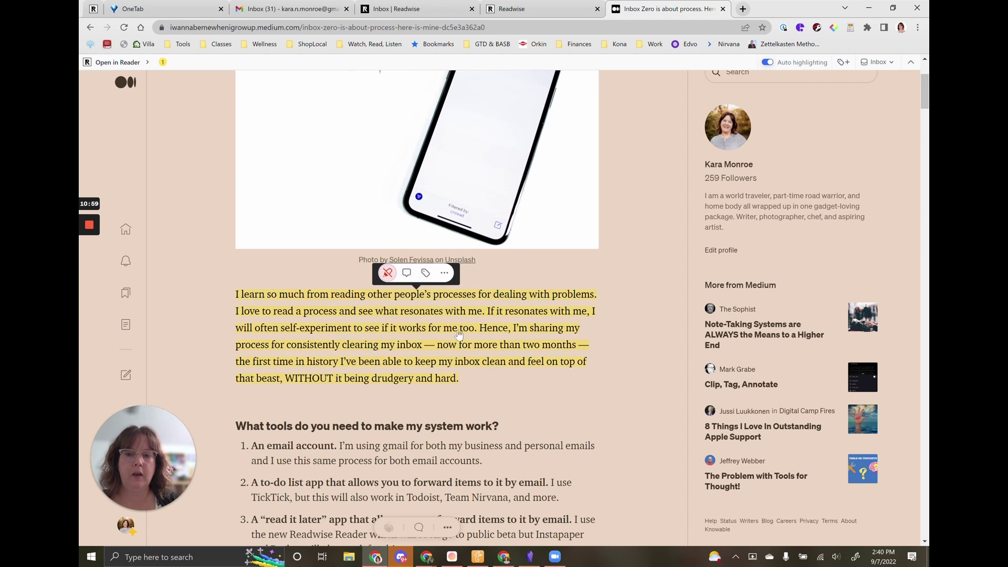
click(387, 273)
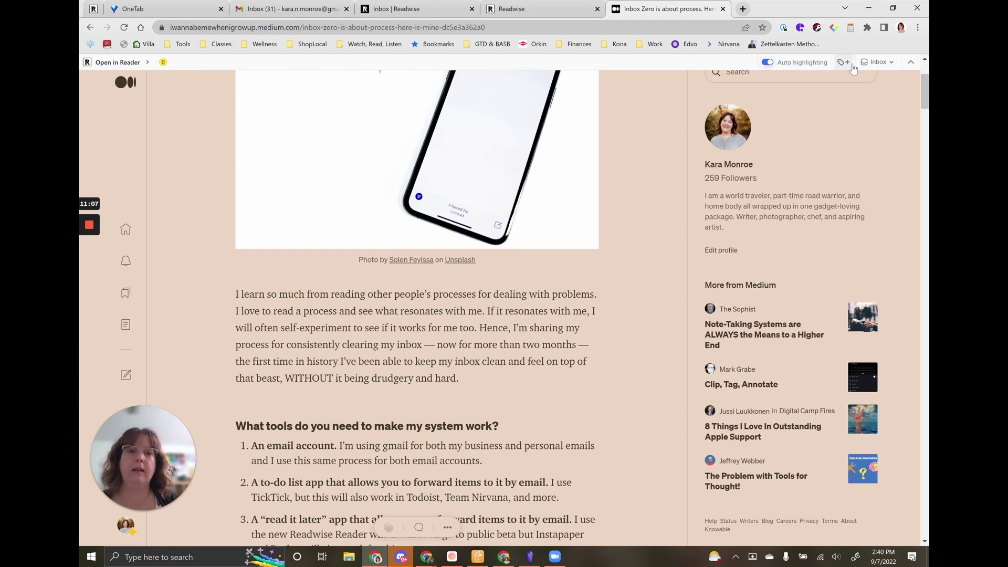
click(887, 63)
click(886, 61)
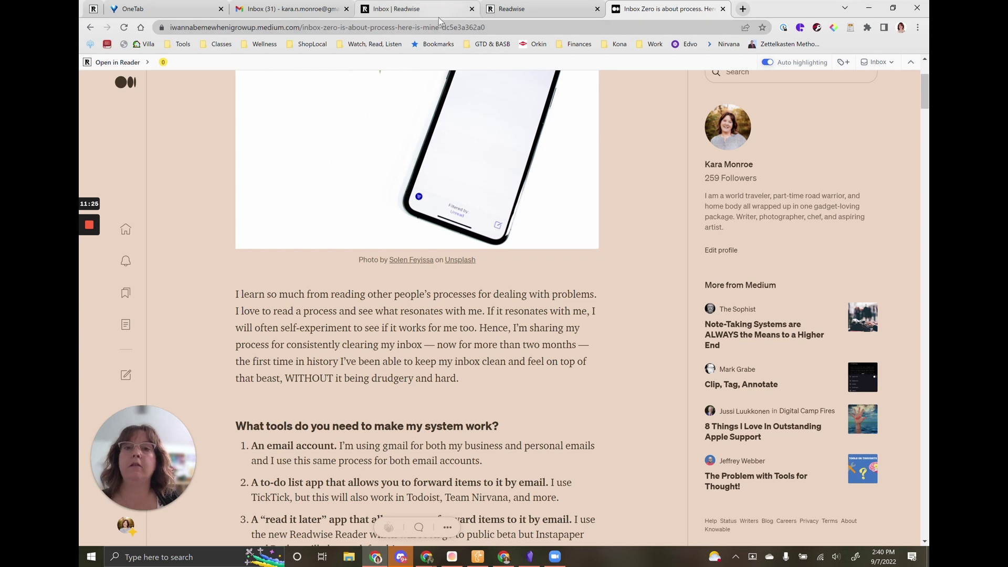
mouse_move(439, 17)
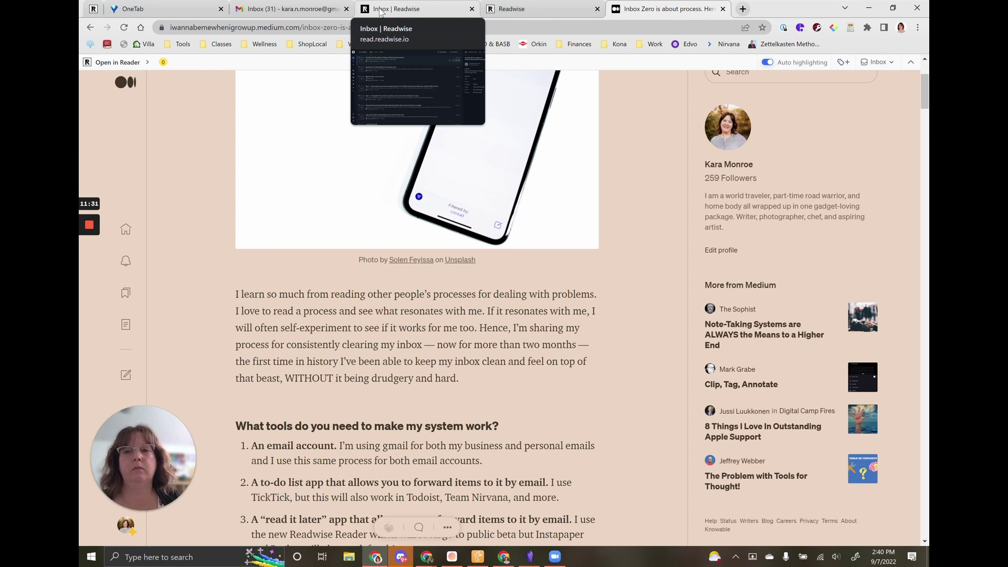
mouse_move(287, 5)
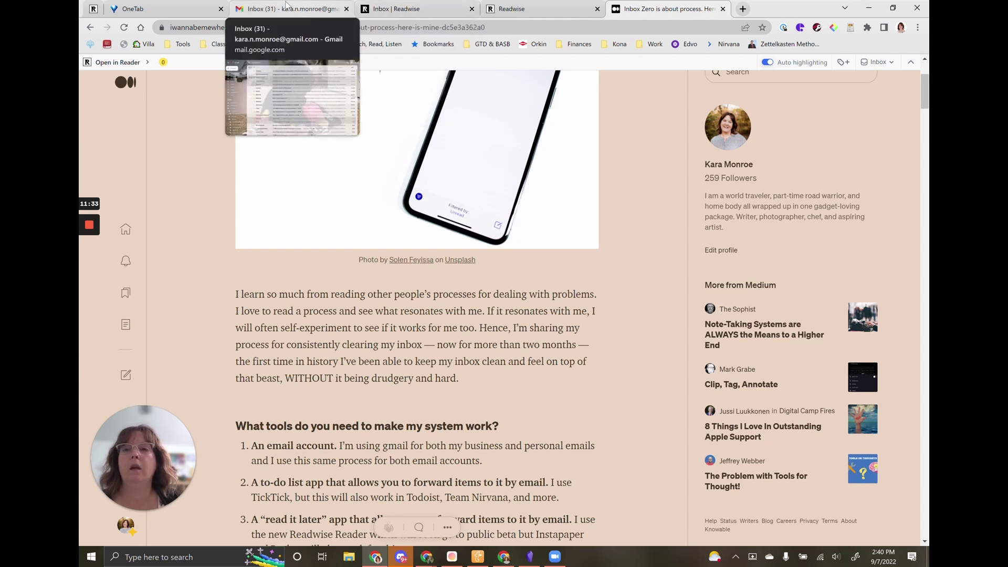
Open the Inbox Zero article in the Reader library and move down to the prep-work paragraph.
click(412, 8)
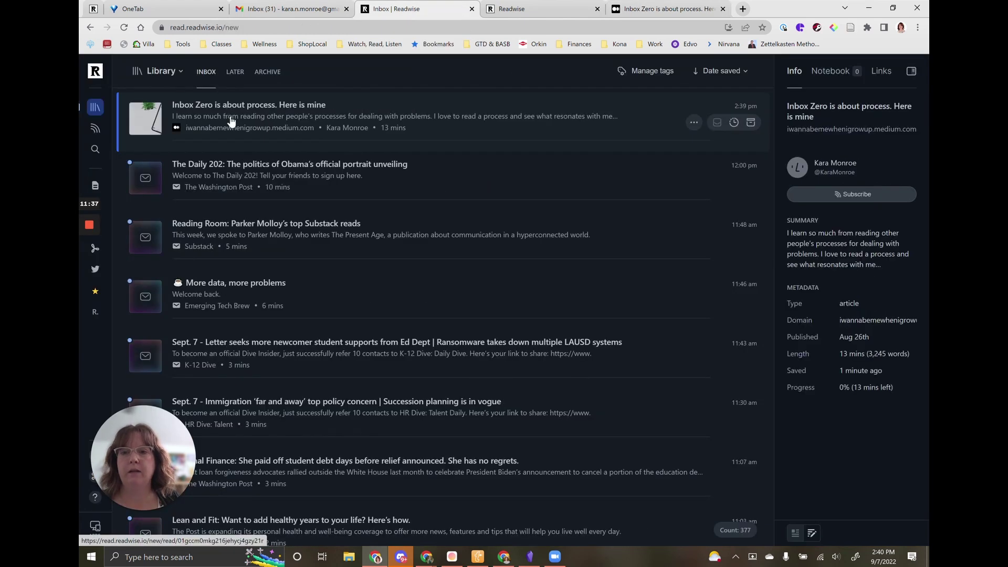
click(231, 120)
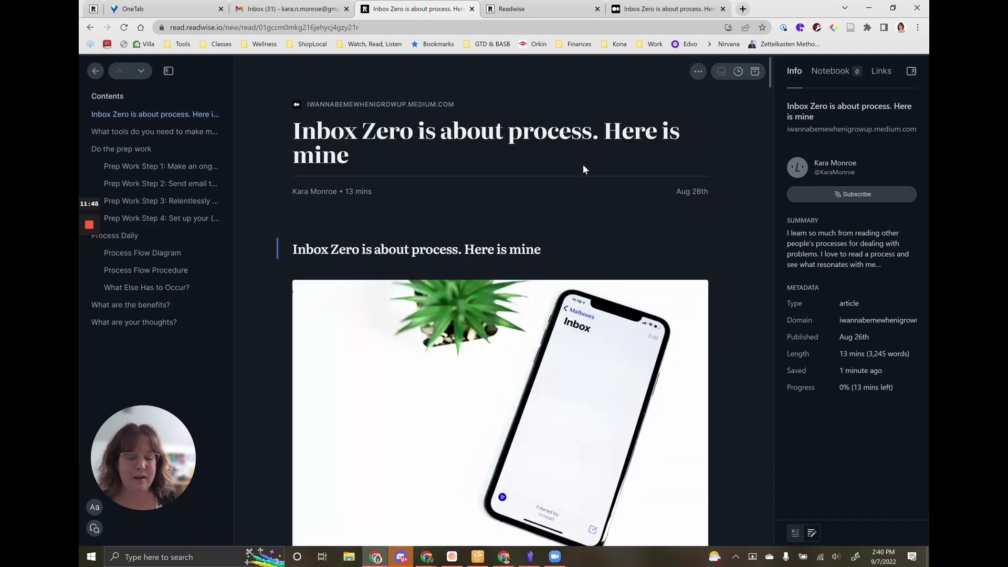
scroll(583, 168, down, 10)
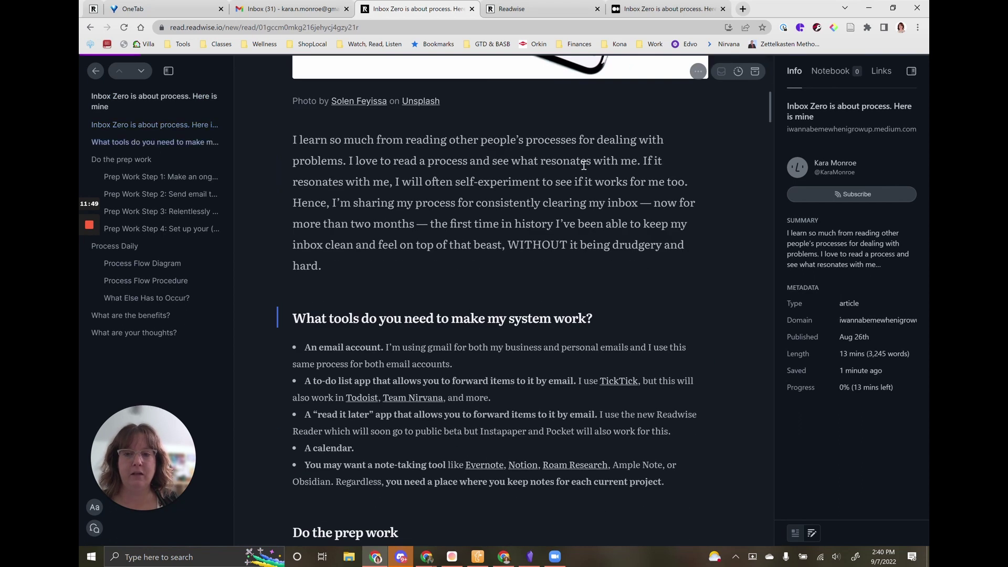
scroll(584, 165, down, 5)
key(Down)
key(Down)
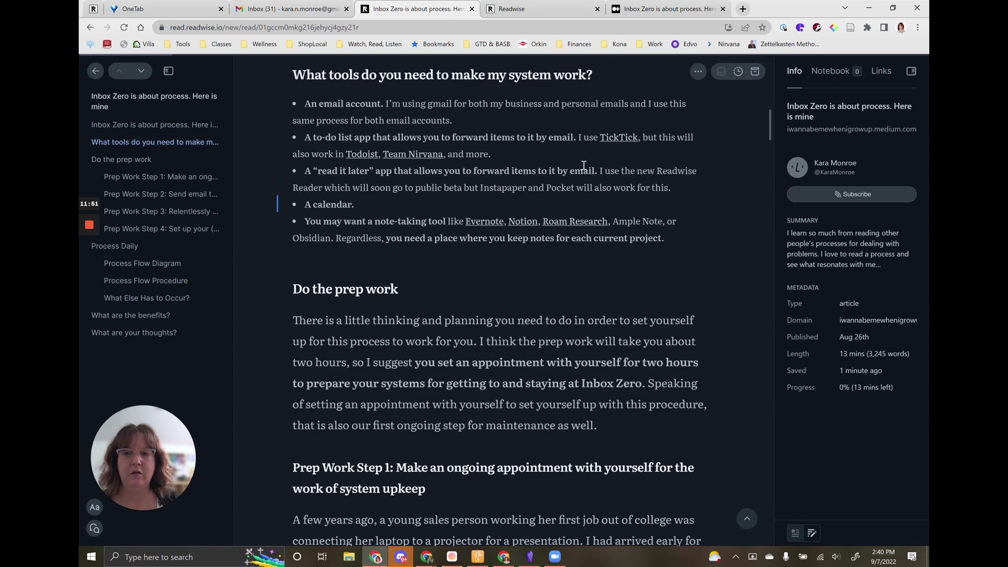
key(Down)
key(Down)
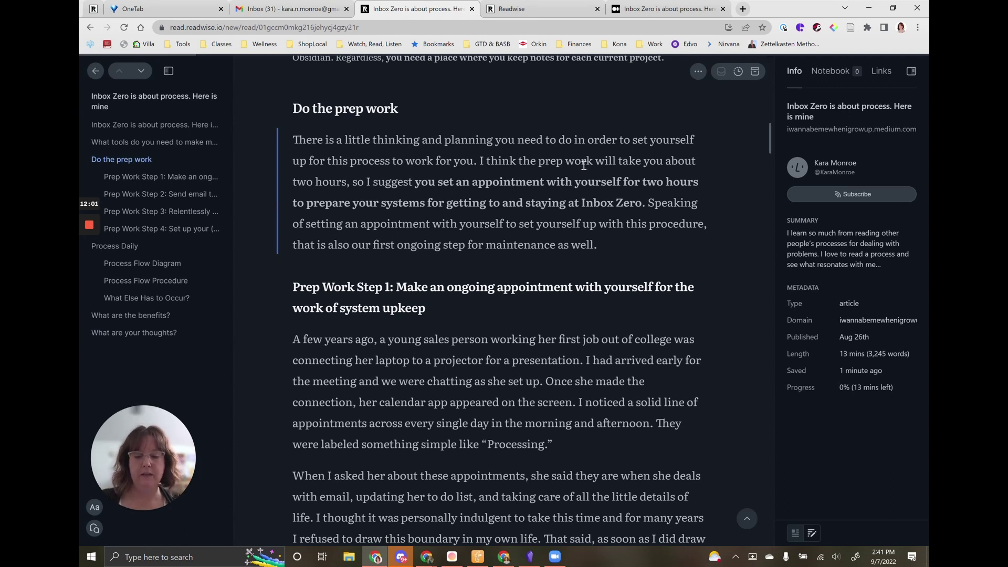
Highlight the 'Do the prep work' paragraph, tag it 'system', and move the article to Later.
key(h)
key(t)
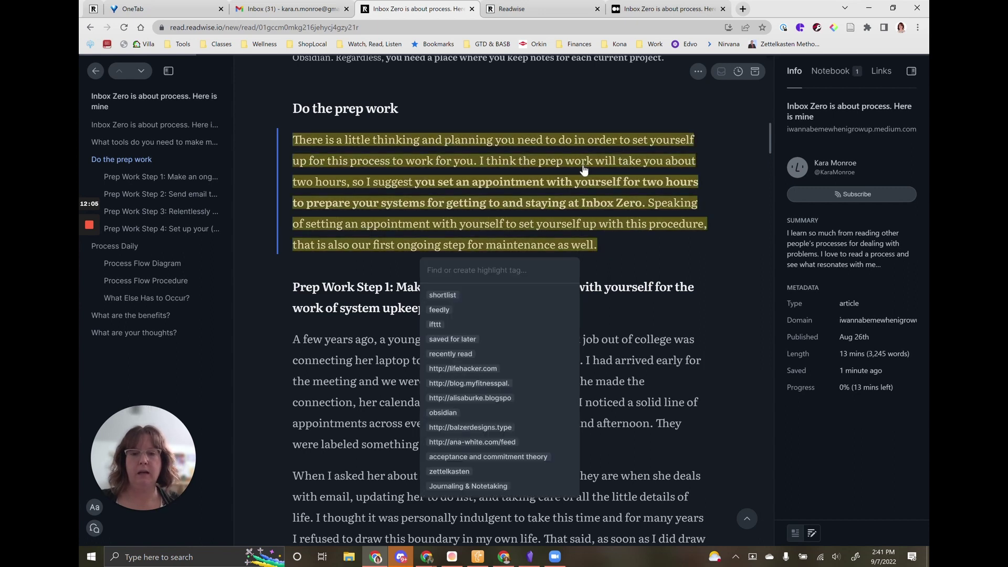
text(system)
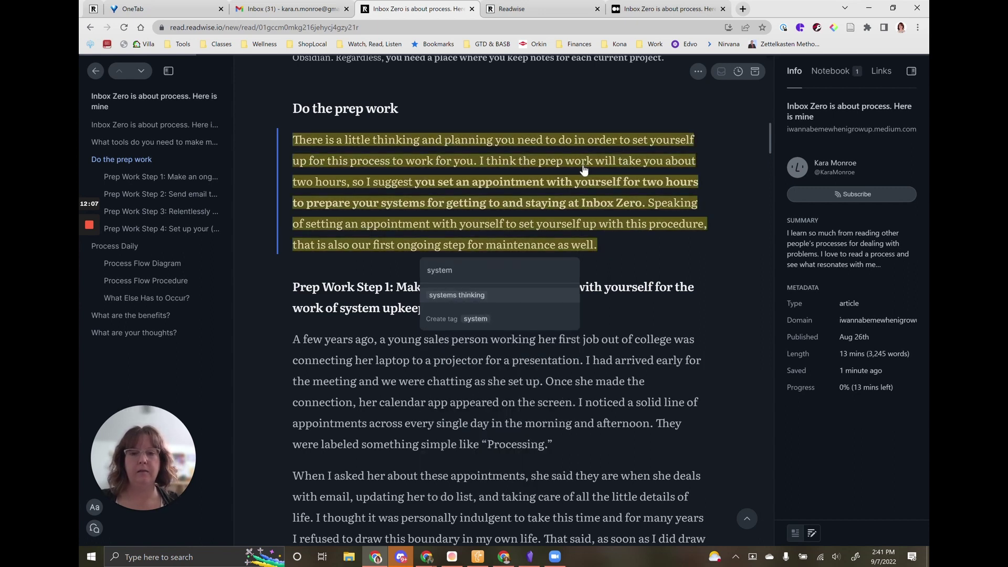
key(Return)
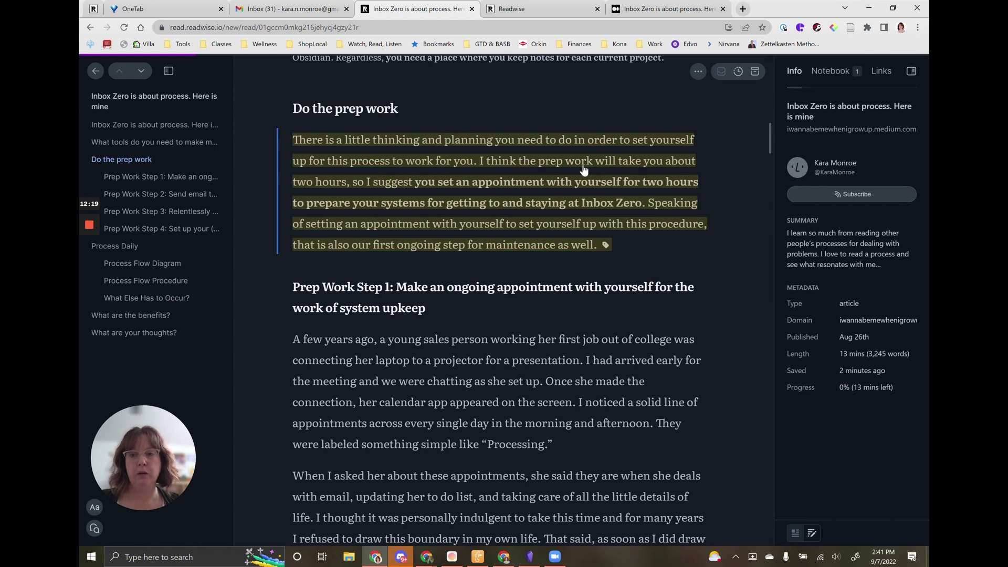
key(l)
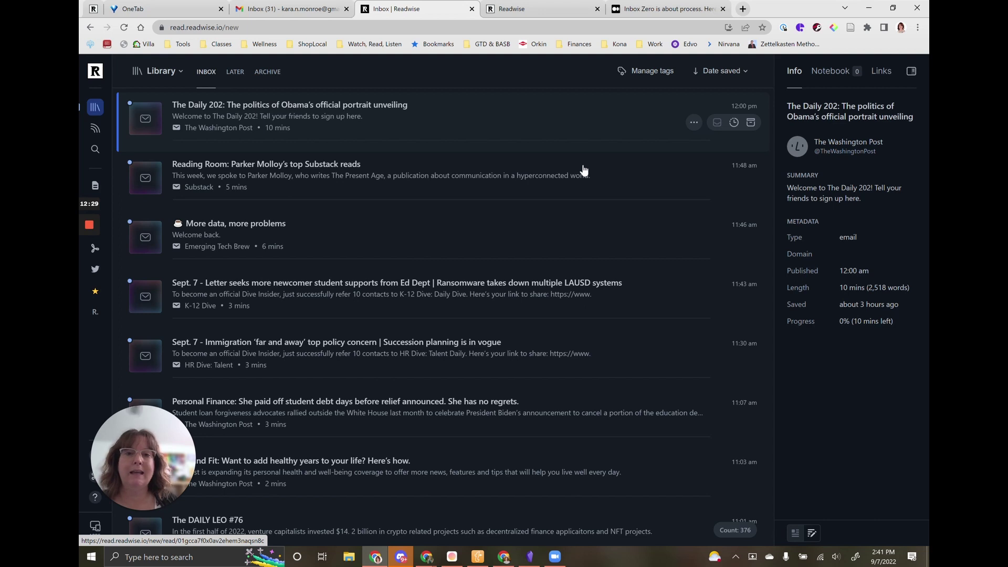
Open the Coinbase email about the Ethereum Merge from the Gmail inbox.
click(304, 11)
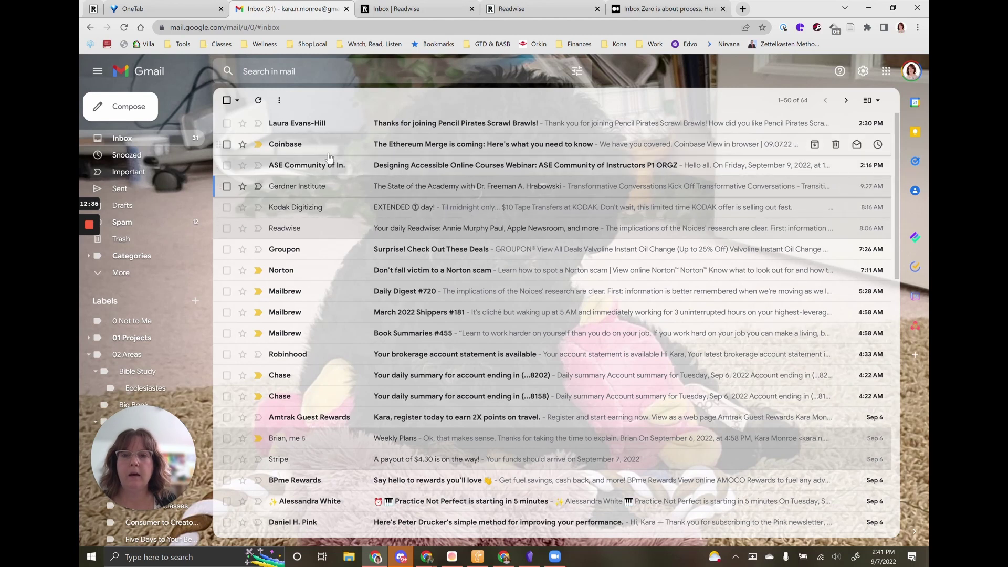
click(301, 149)
scroll(562, 291, down, 7)
scroll(560, 290, down, 4)
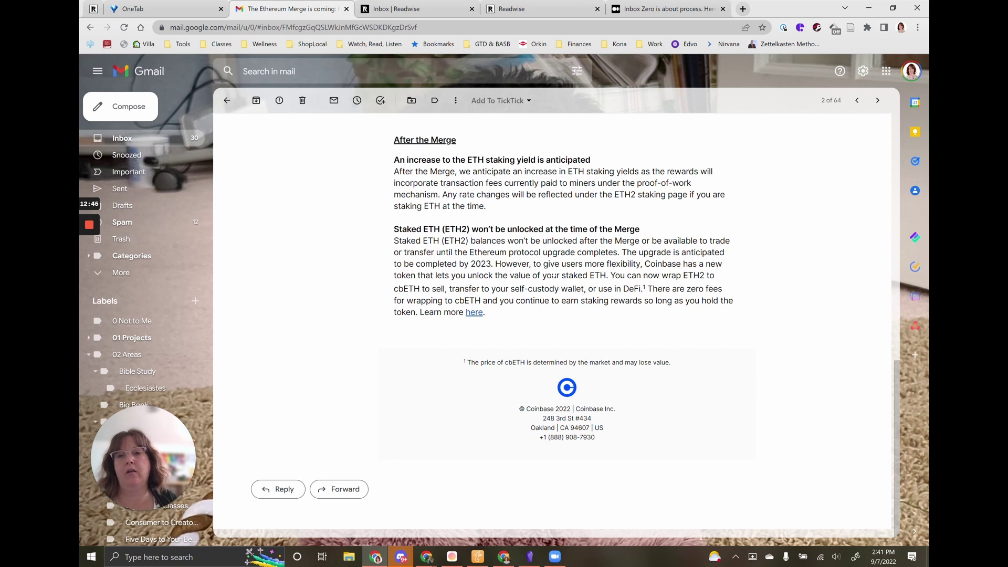
click(337, 492)
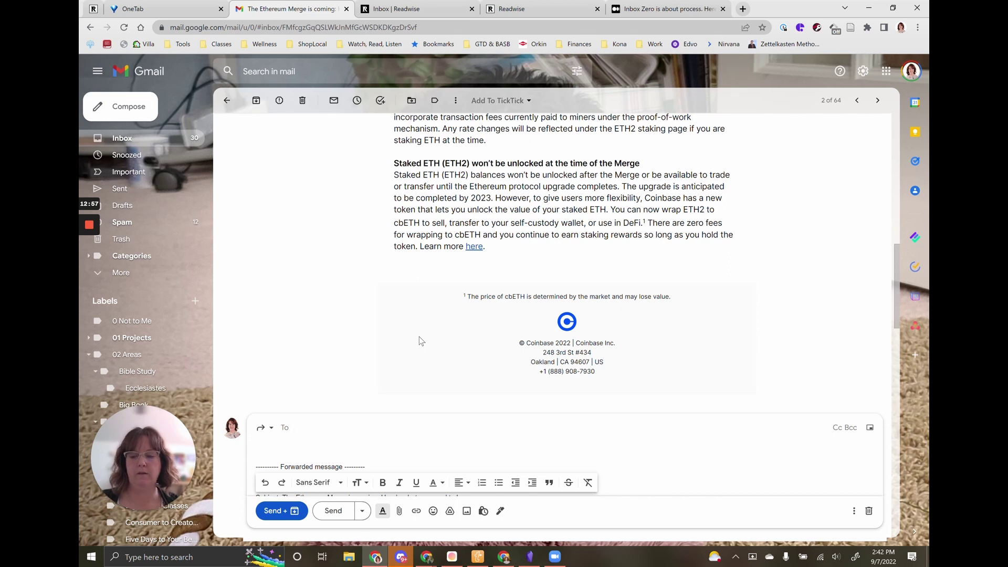
text(read)
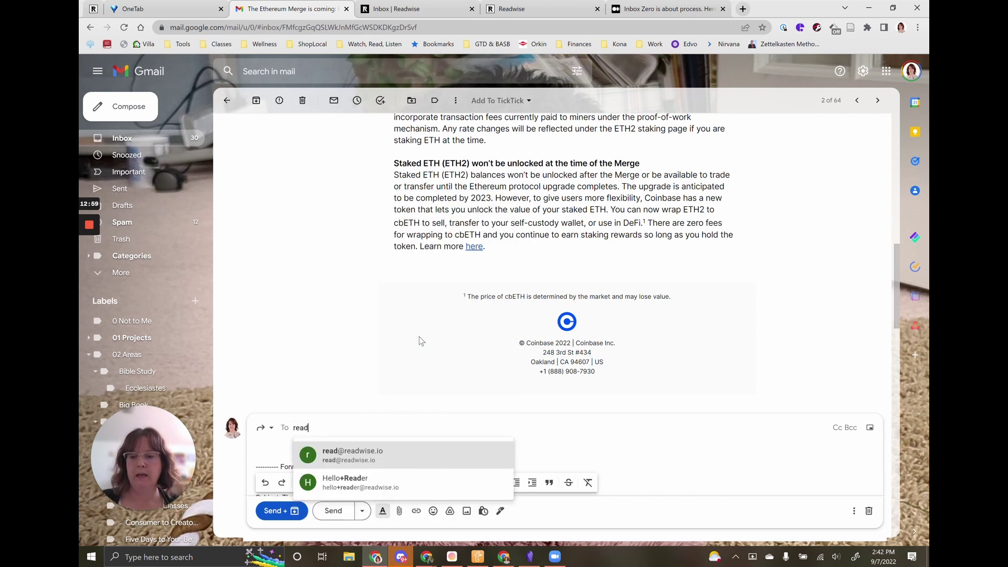
key(Return)
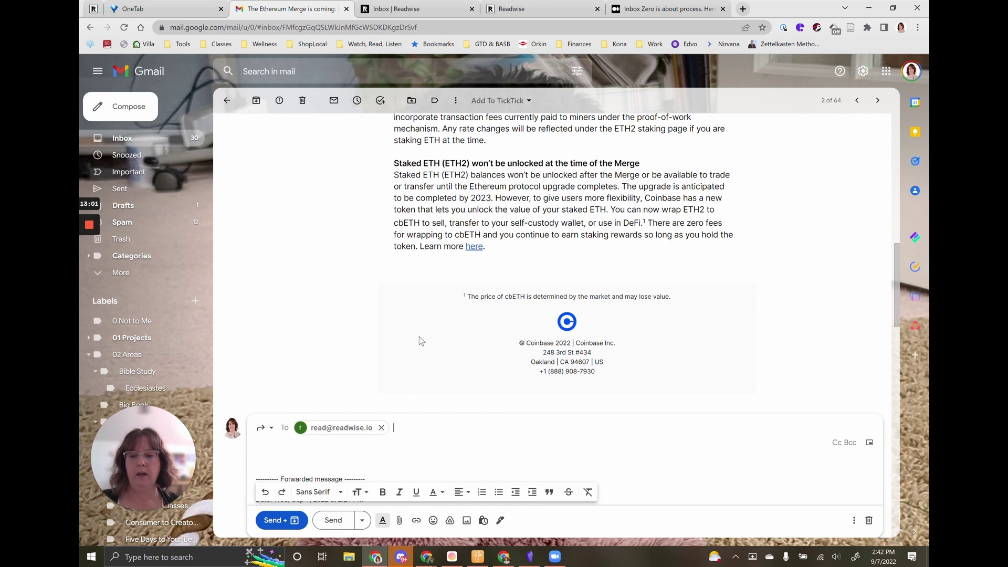
click(282, 521)
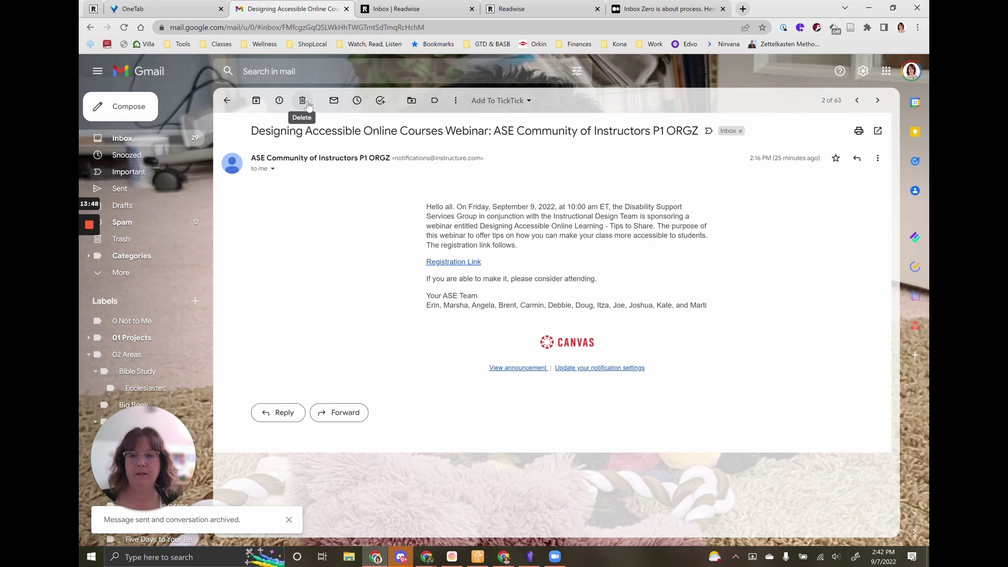
click(304, 101)
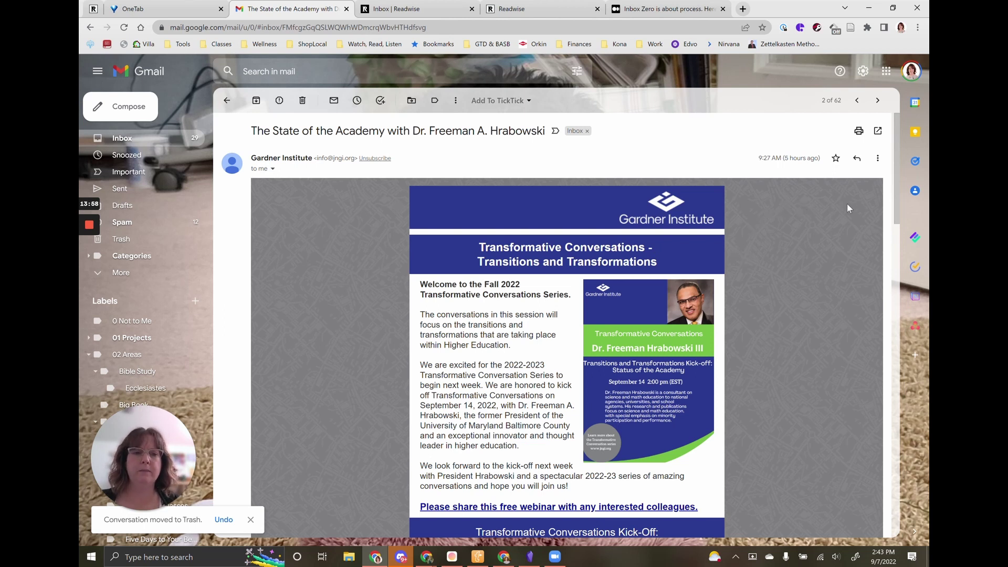
click(877, 159)
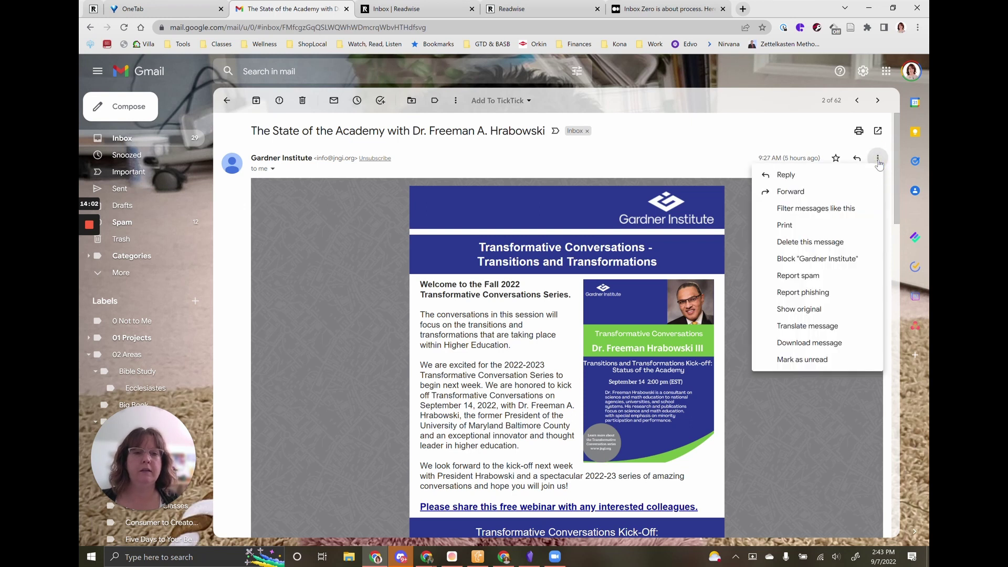
click(850, 209)
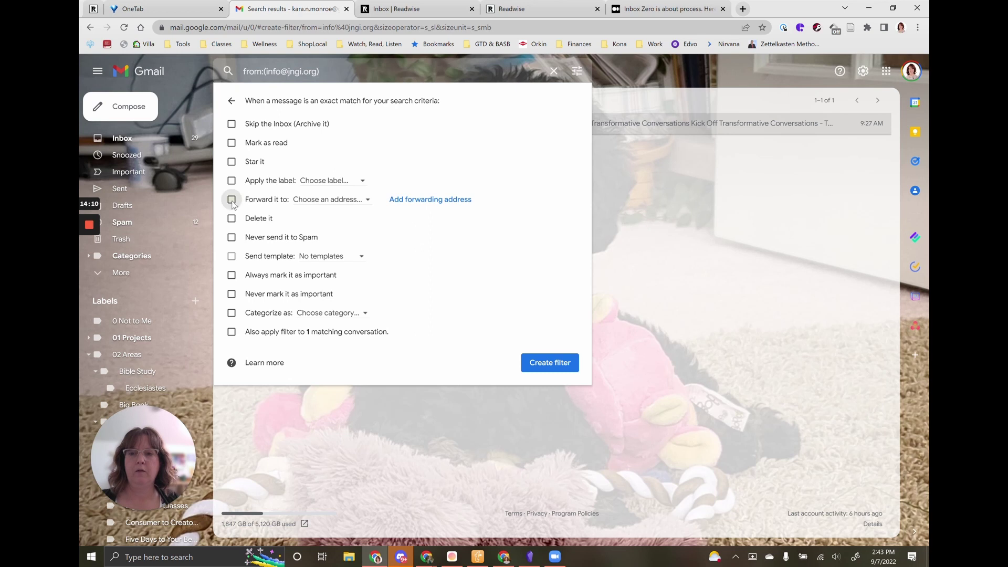
click(232, 200)
click(327, 199)
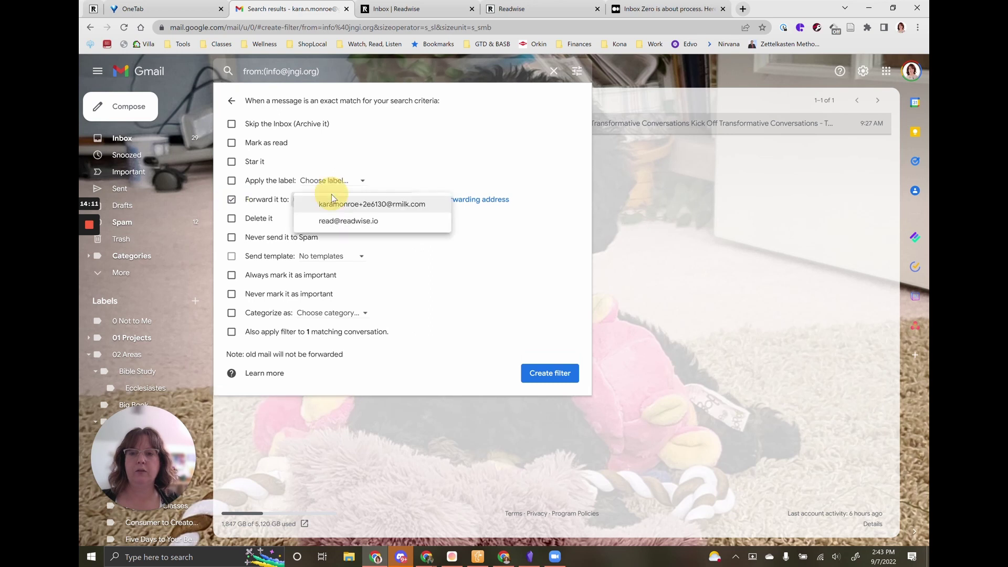
click(338, 221)
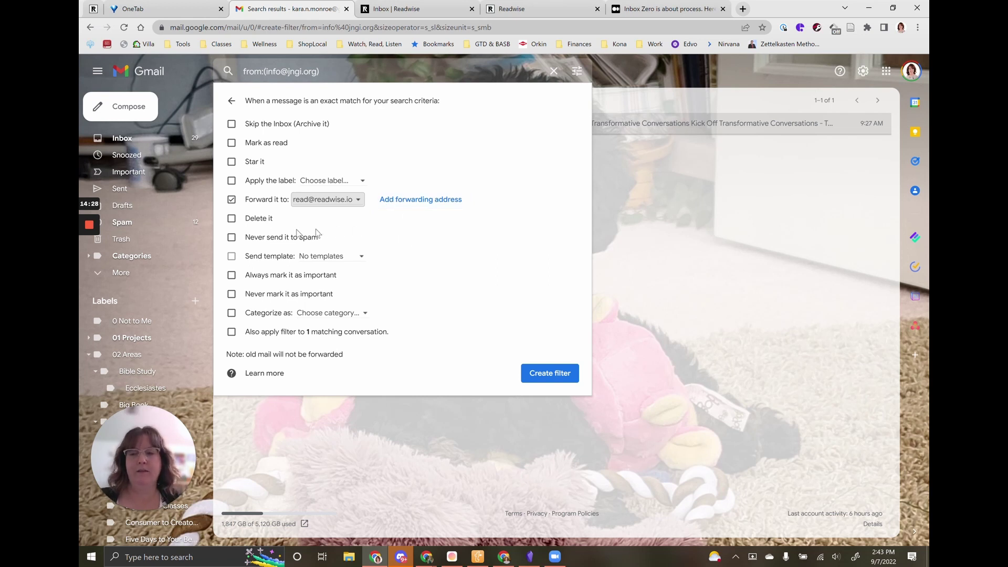
click(232, 220)
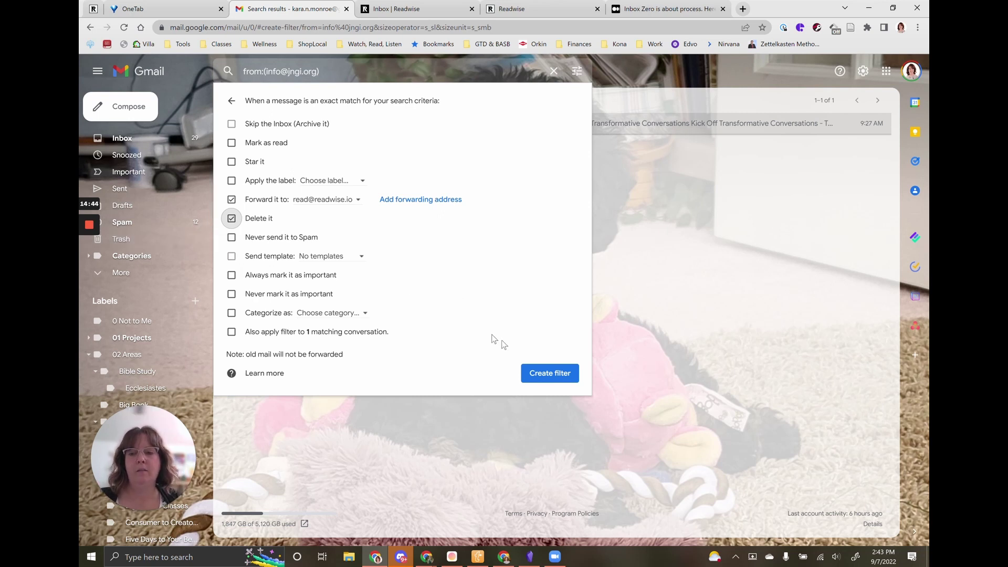
click(550, 373)
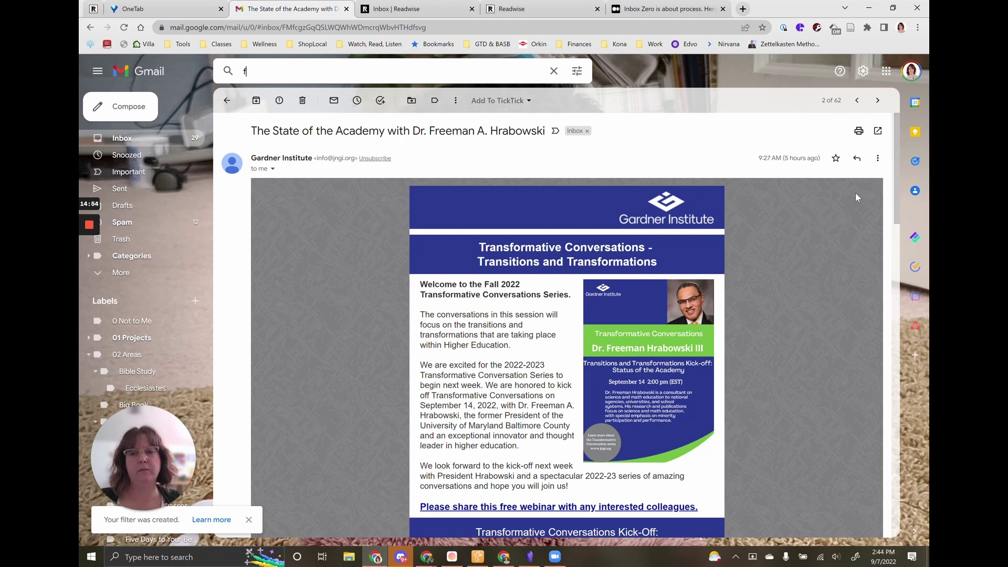
text(f)
click(846, 220)
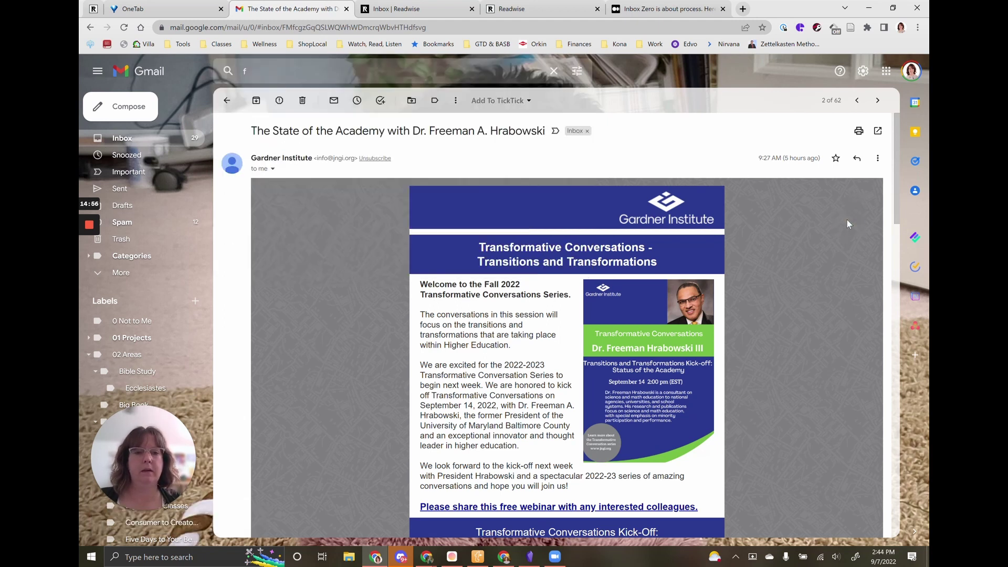
key(f)
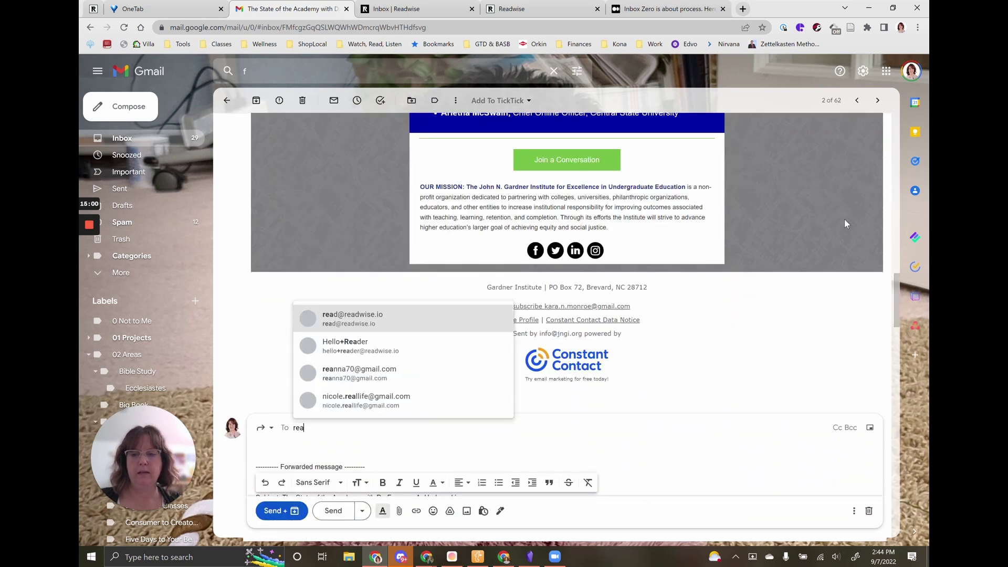
text(read)
key(Return)
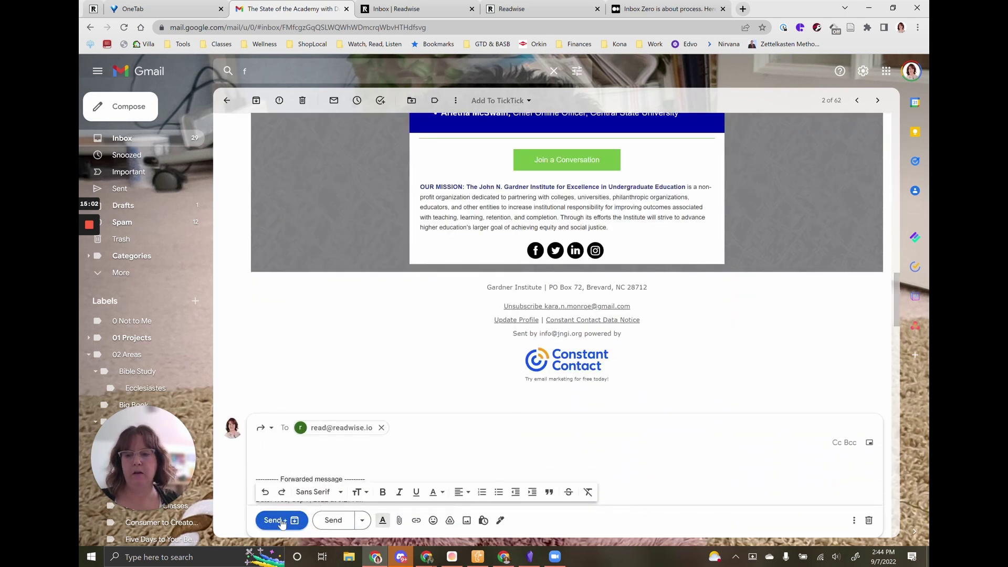
click(280, 521)
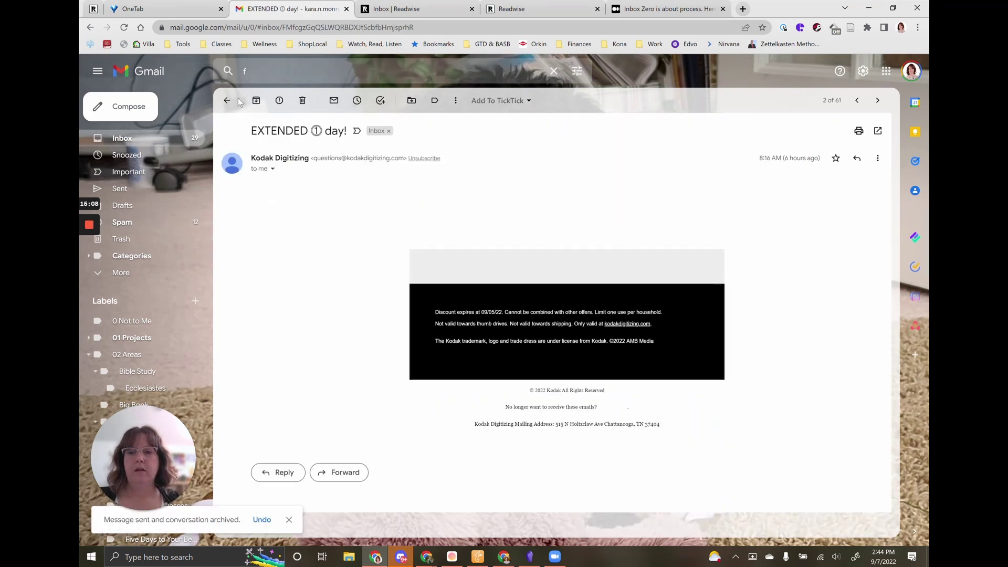
Unsubscribe from all Kodak Digitizing emails on the preferences page, then close that page.
scroll(420, 185, down, 15)
scroll(496, 282, down, 6)
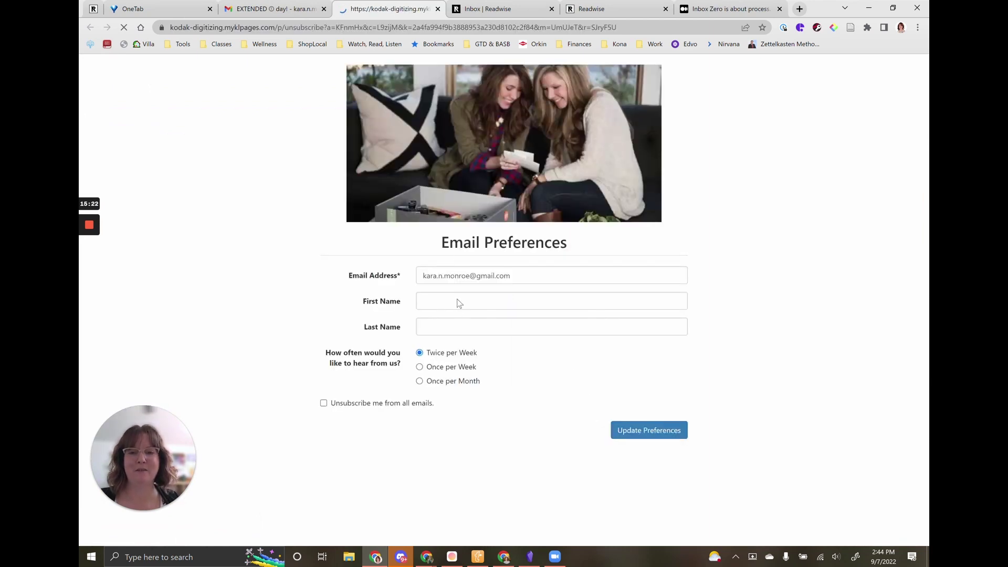
click(352, 403)
click(649, 430)
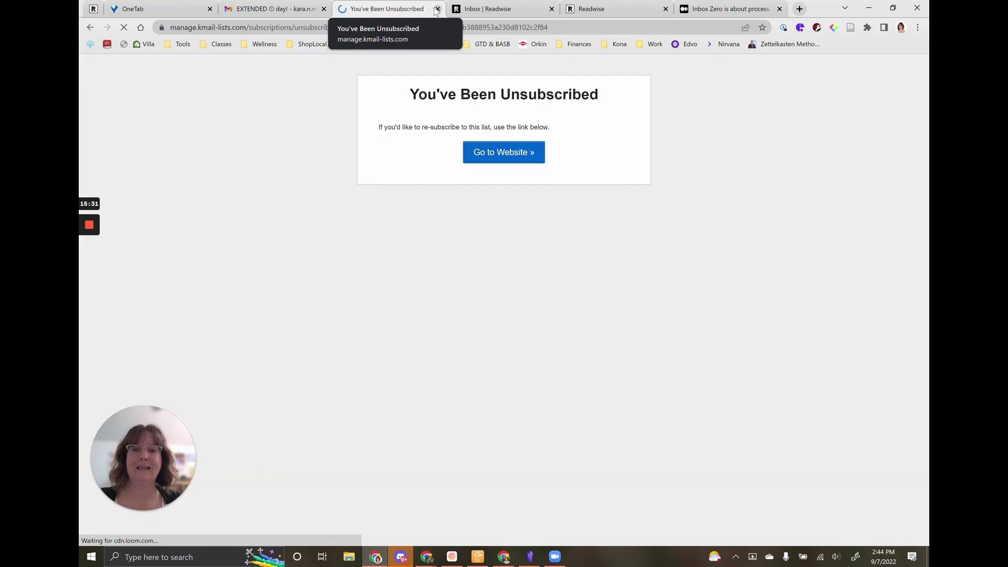
click(437, 9)
Trash the Kodak, daily Readwise and Groupon deals emails.
key(#)
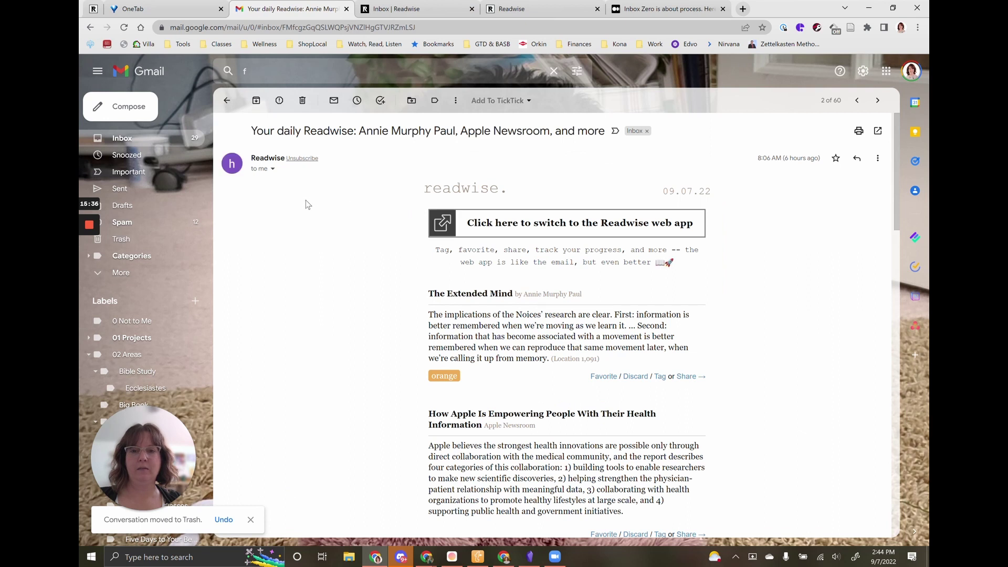
key(#)
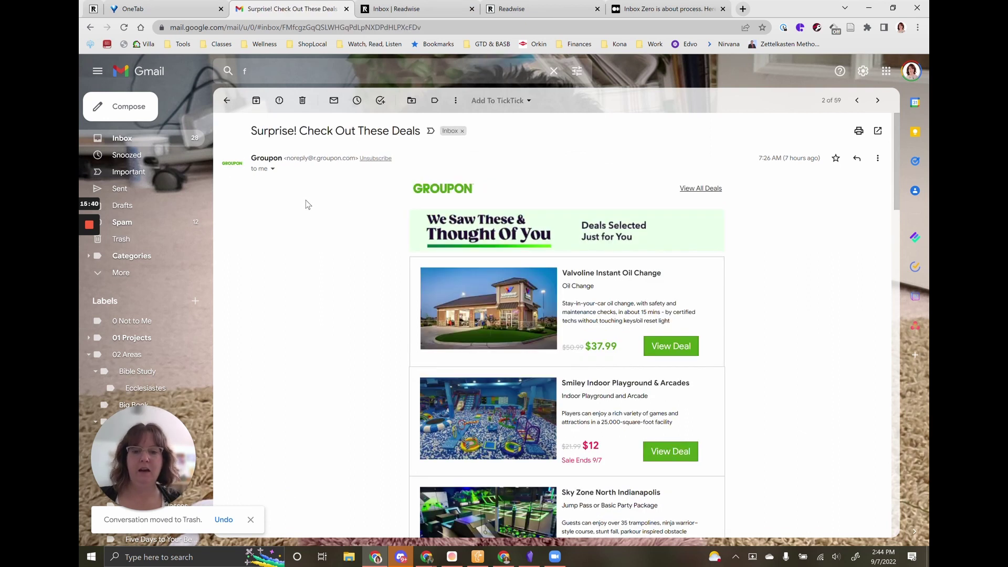
key(#)
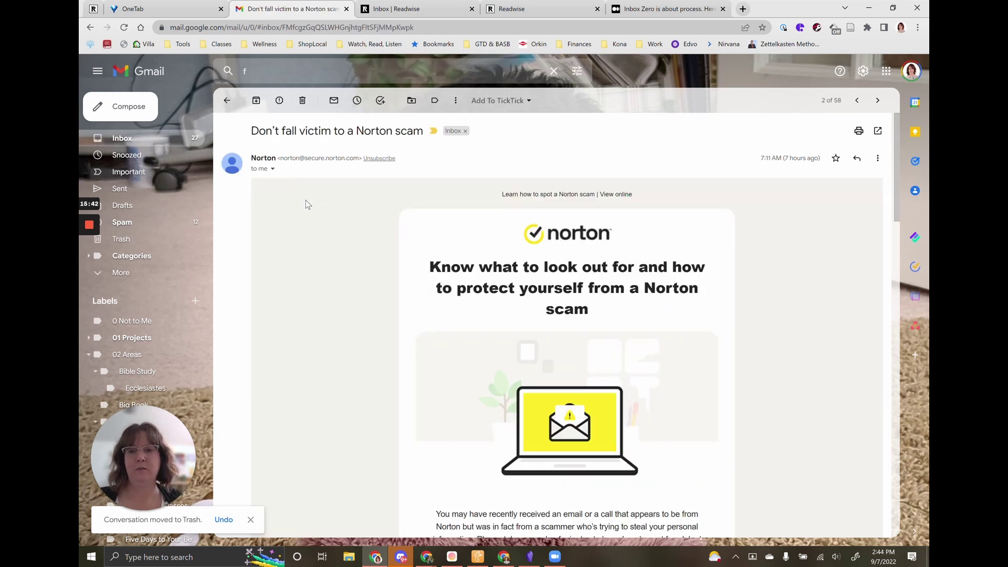
scroll(306, 204, down, 10)
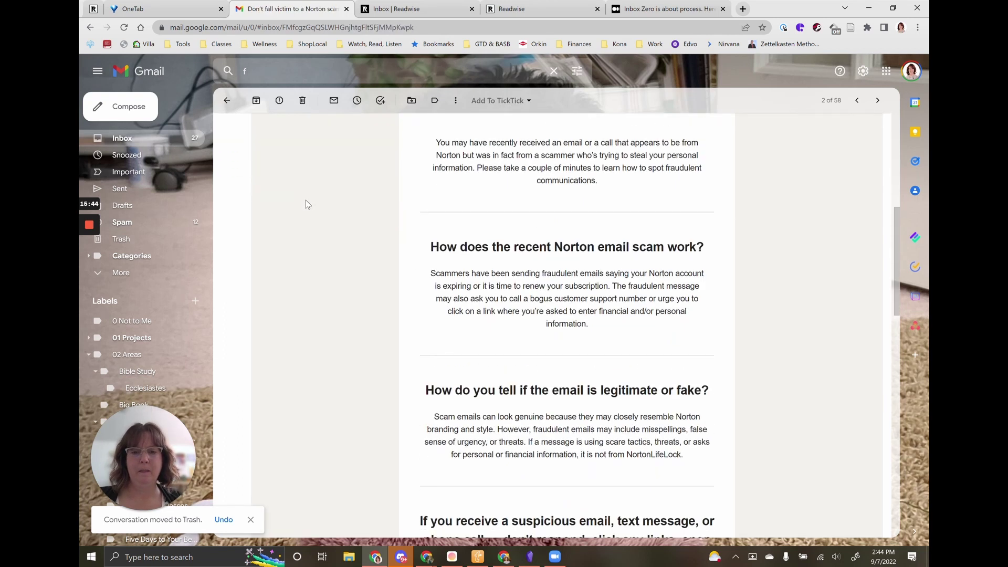
scroll(306, 204, down, 9)
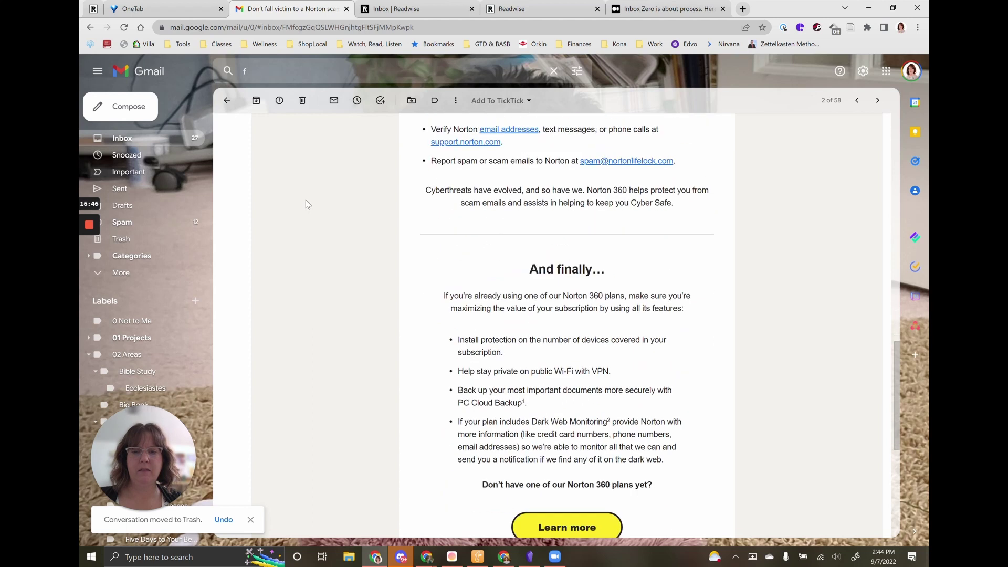
key(f)
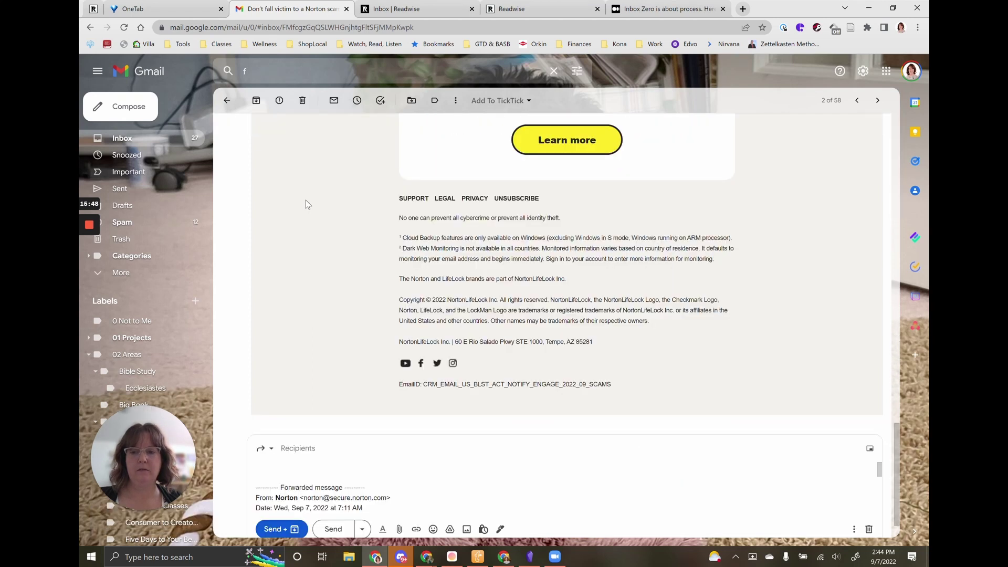
text(read)
key(Return)
click(273, 519)
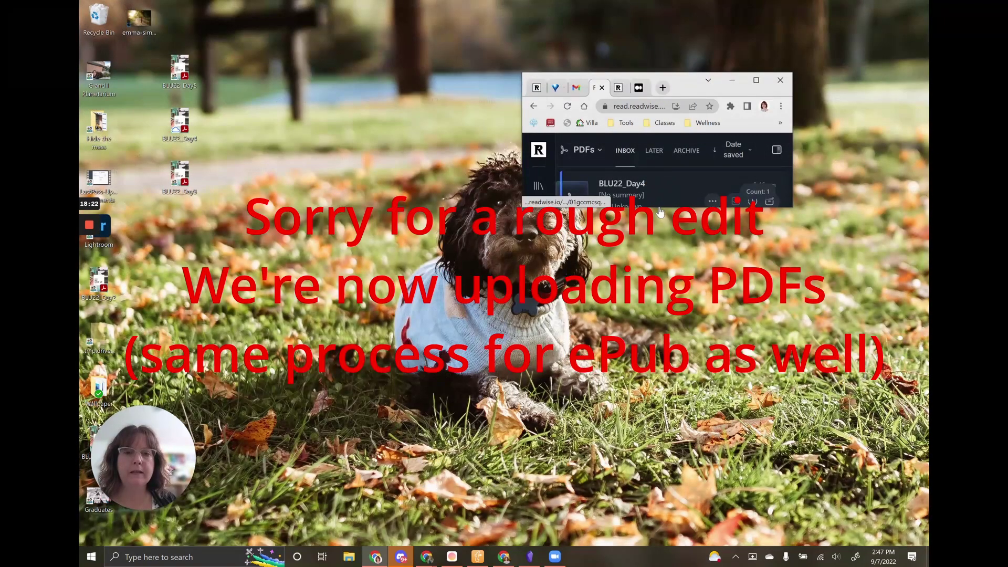
Drag the BLU22_Day5 PDF from the desktop into the enlarged Reader window, then maximize it.
drag(660, 208, 653, 483)
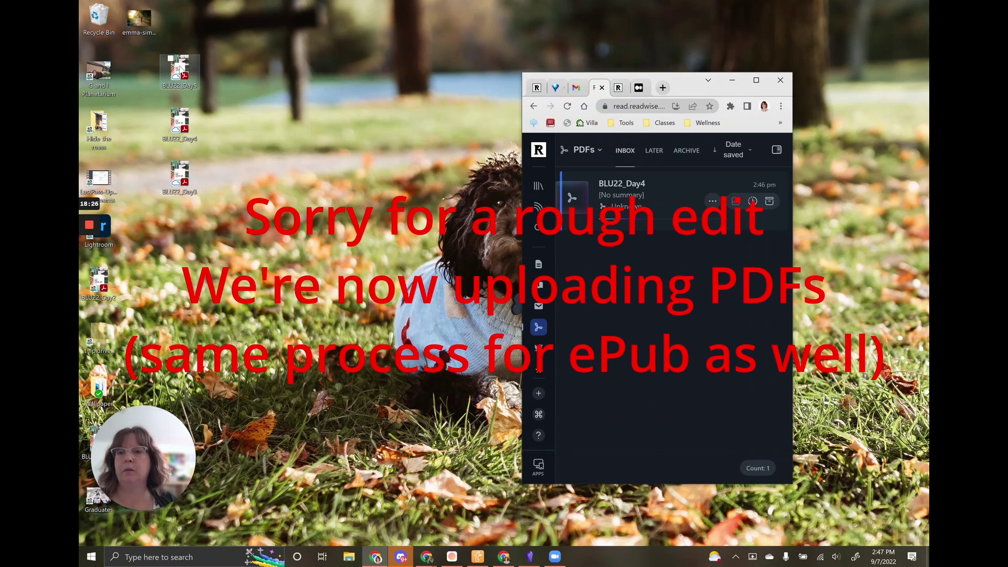
drag(179, 68, 659, 308)
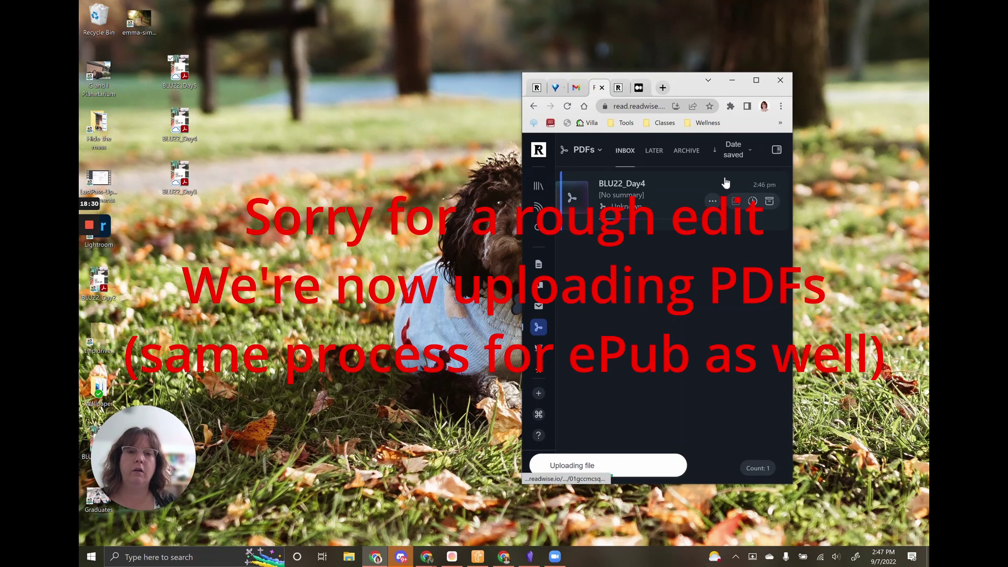
click(756, 80)
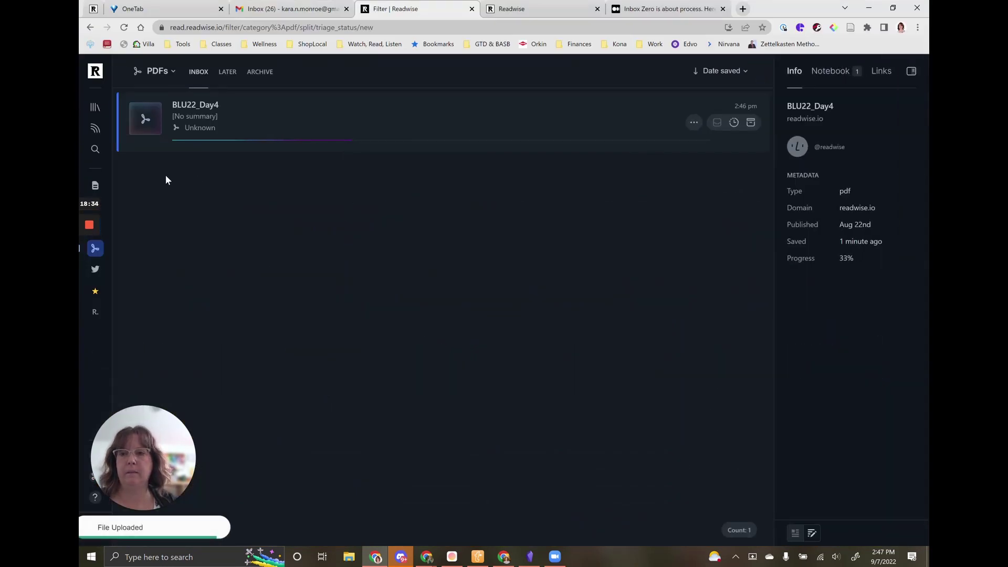
Show the whole library inbox sorted by date saved, newest first.
click(96, 107)
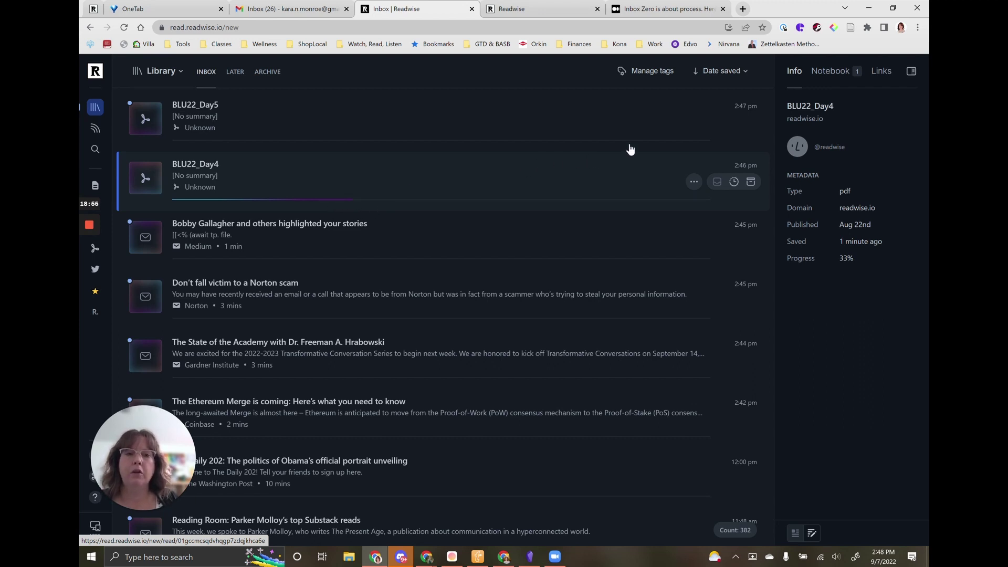
click(745, 73)
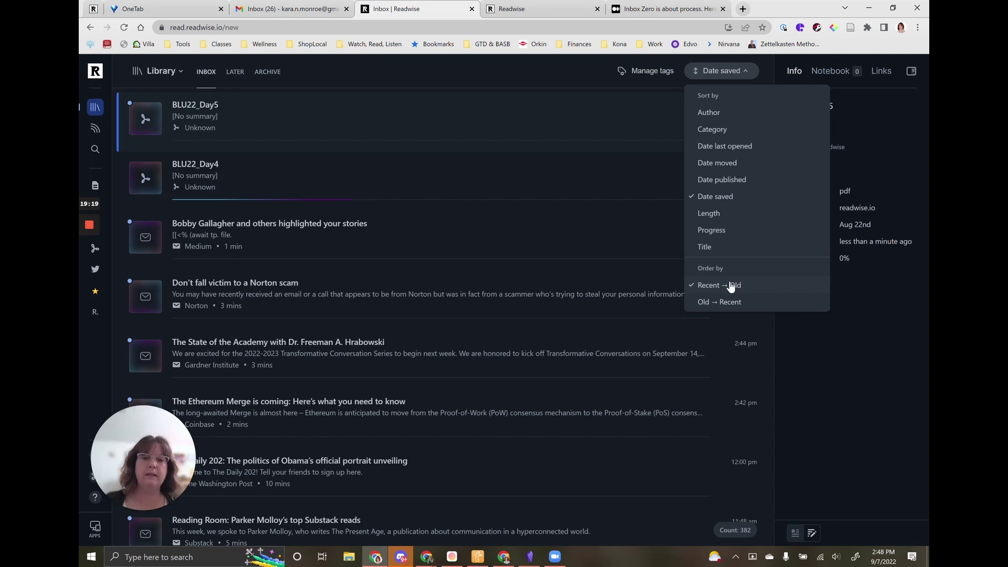
click(713, 112)
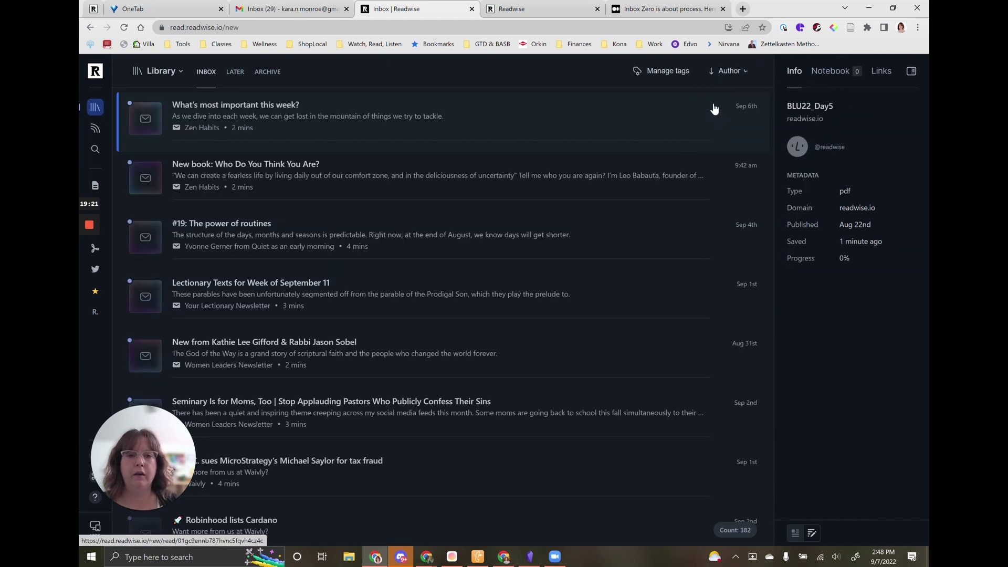
click(728, 71)
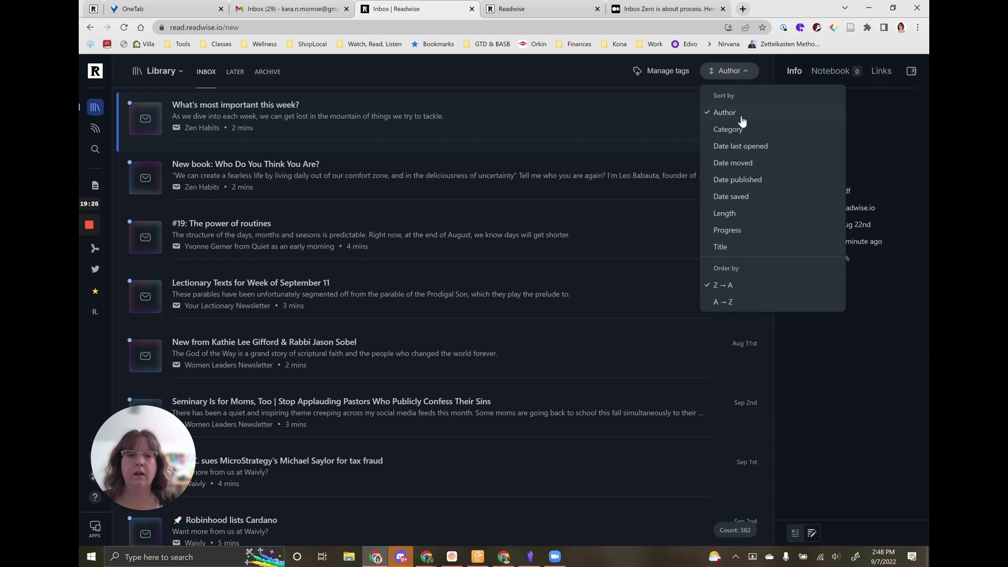
click(735, 196)
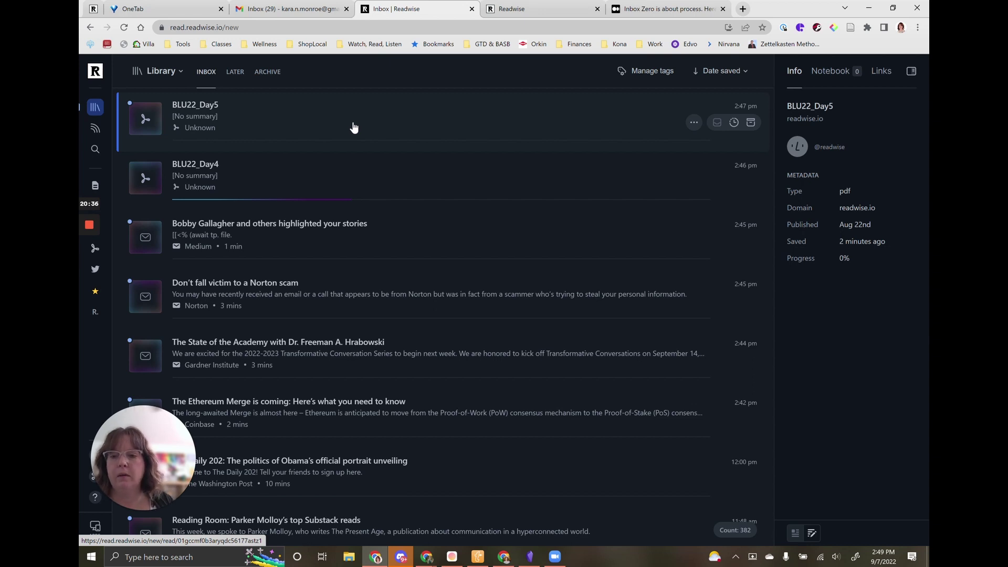
Open the Ethereum Merge email and move focus to the long-awaited Merge paragraph.
scroll(354, 127, down, 2)
scroll(354, 127, down, 2)
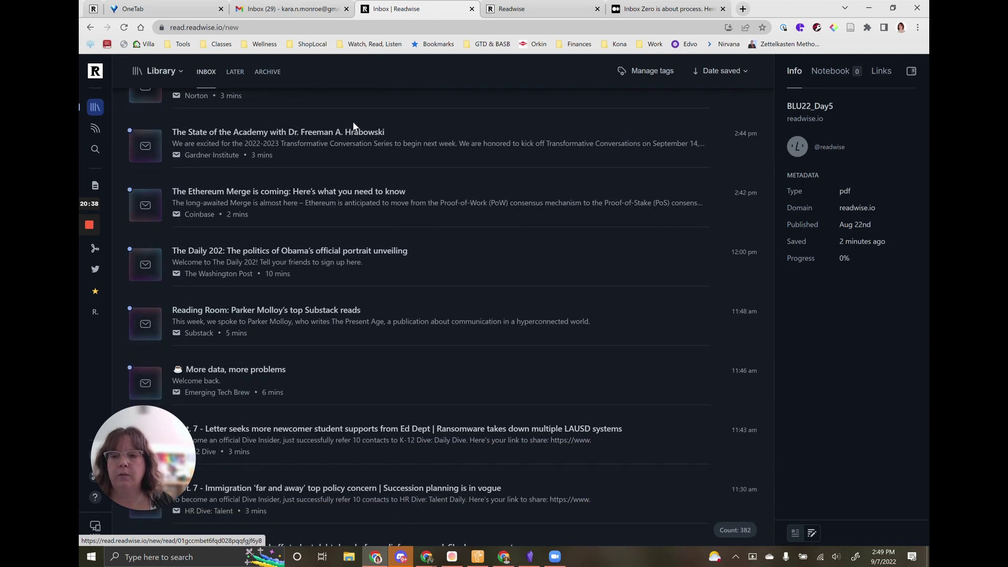
scroll(315, 113, down, 2)
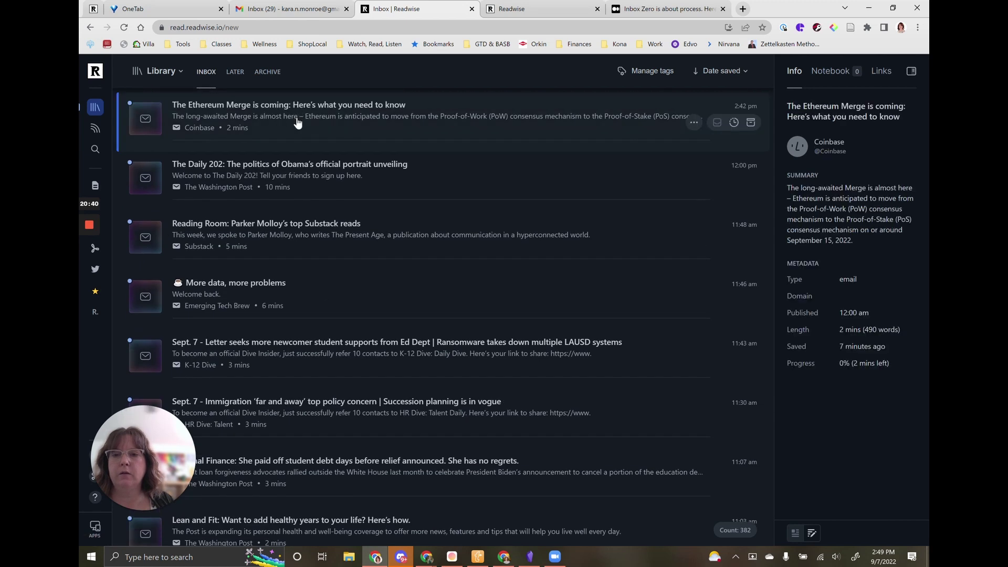
click(296, 117)
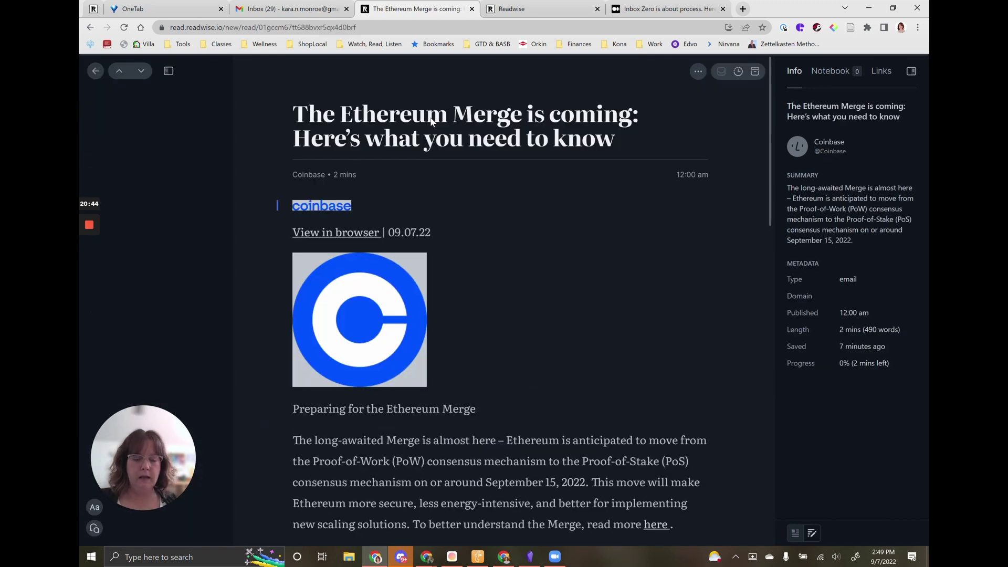
key(Down)
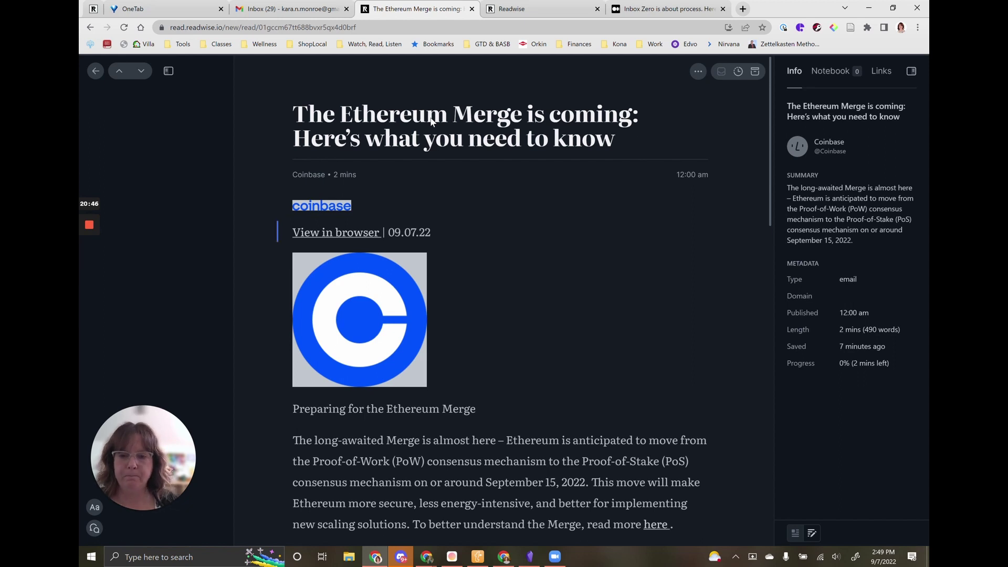
key(Down)
key(Down)
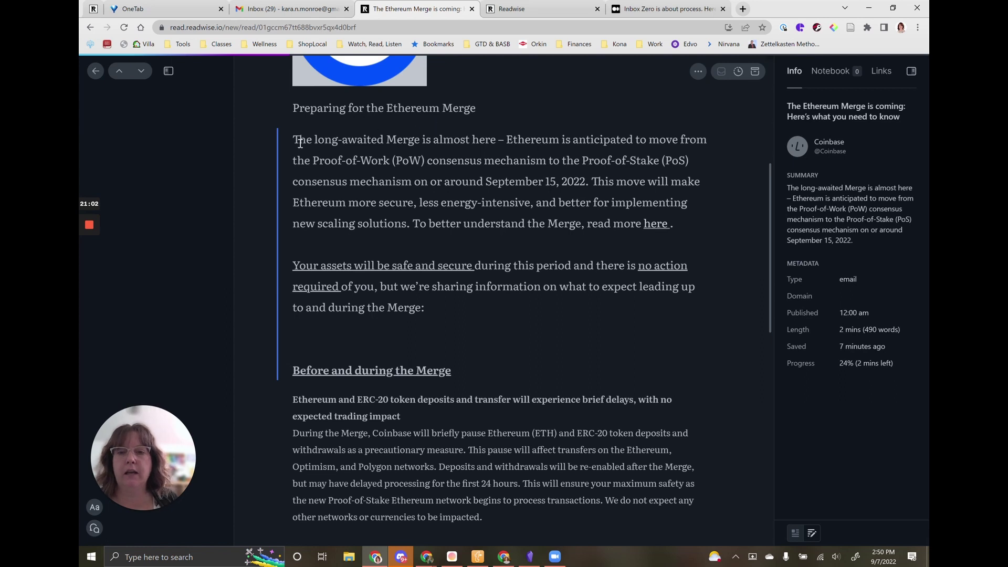
Highlight the first Merge sentence, tag it 'crypto', and archive the email.
drag(295, 140, 589, 181)
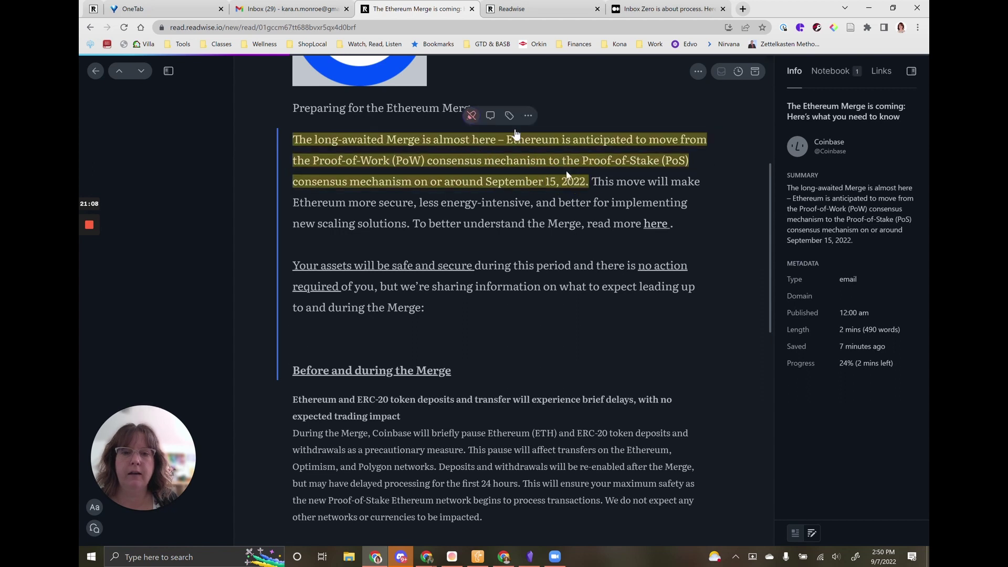
click(509, 116)
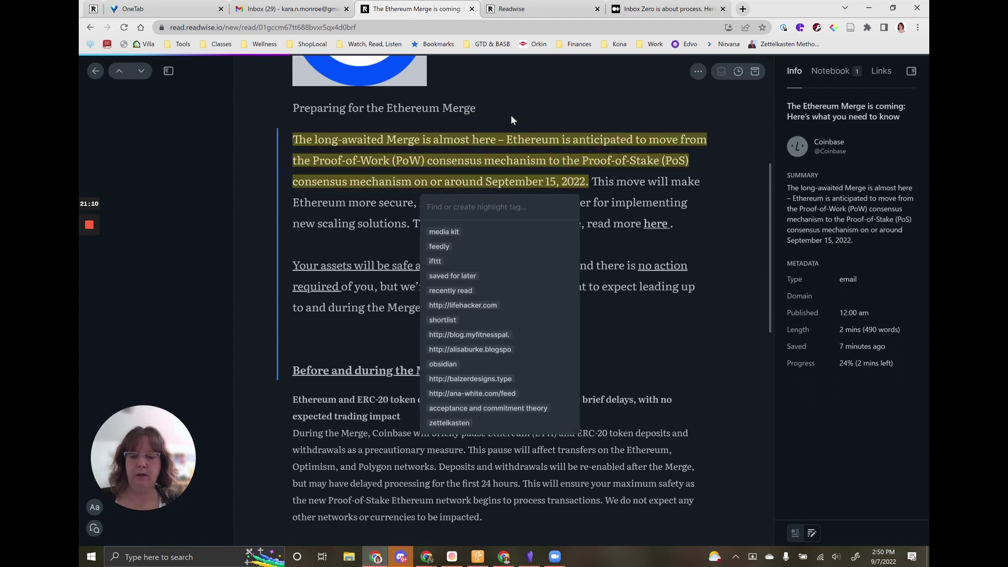
text(crypto)
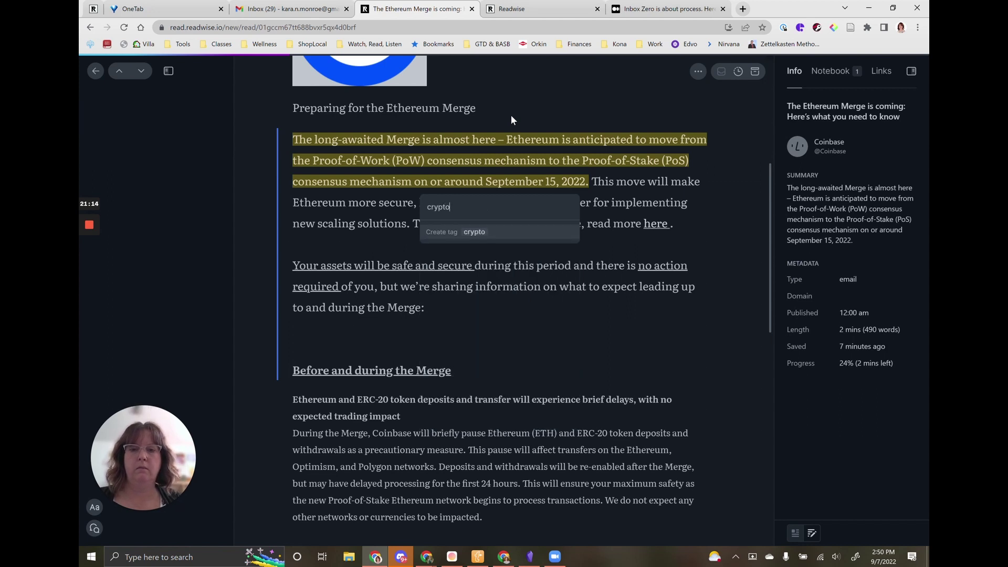
key(Return)
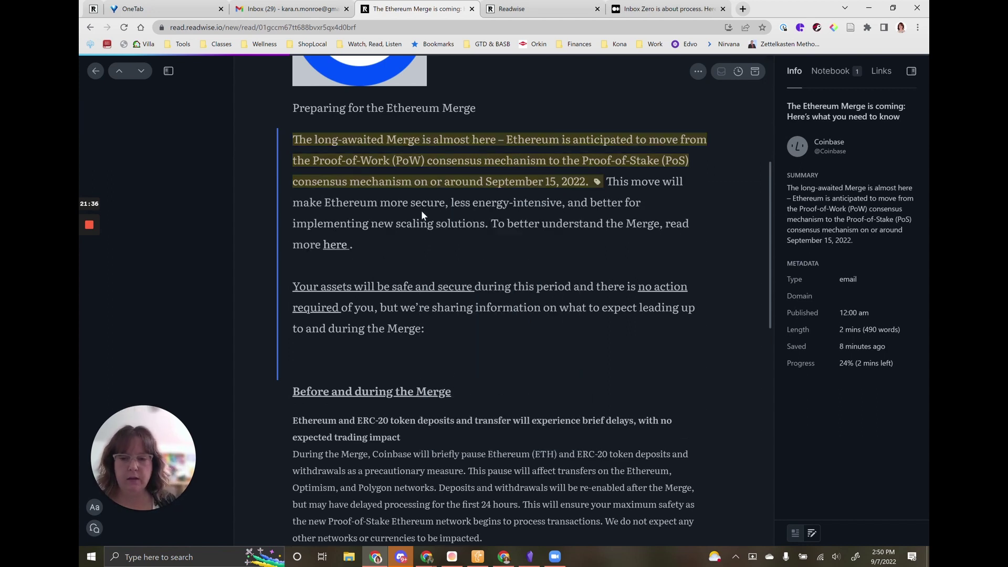
scroll(421, 210, down, 15)
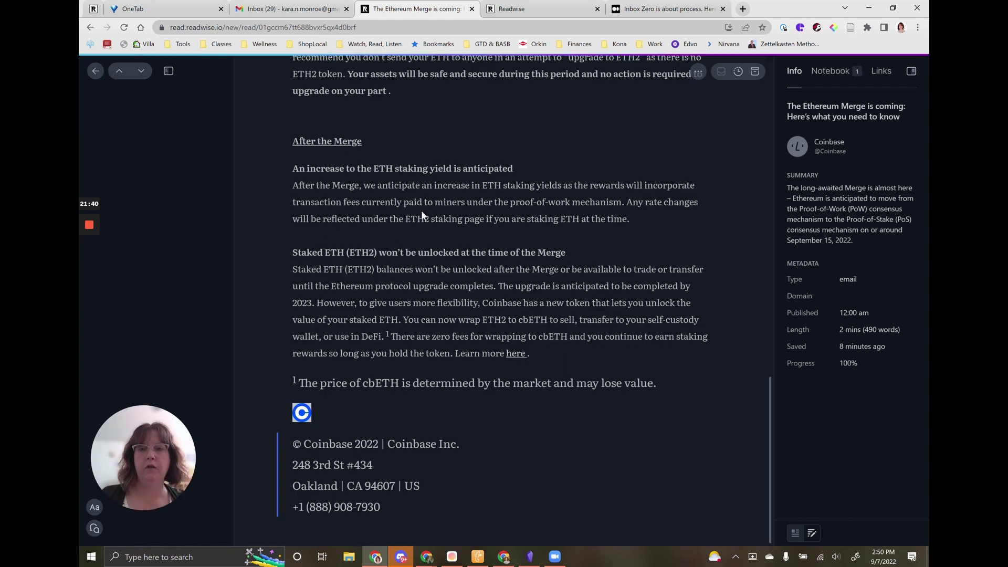
key(e)
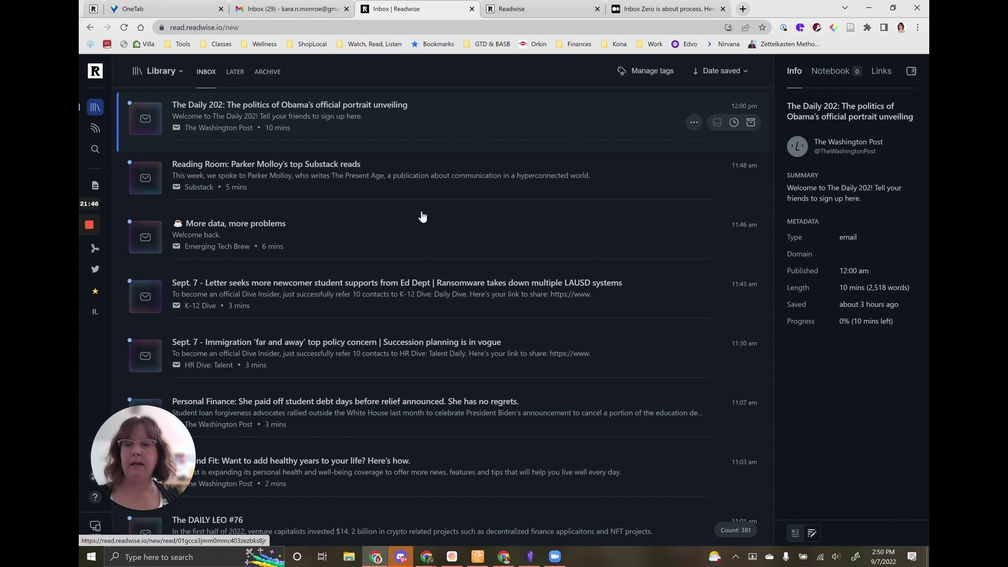
In The Daily 202, highlight the Biden and Obama photo, tag it 'presidents', and return to the inbox.
key(Return)
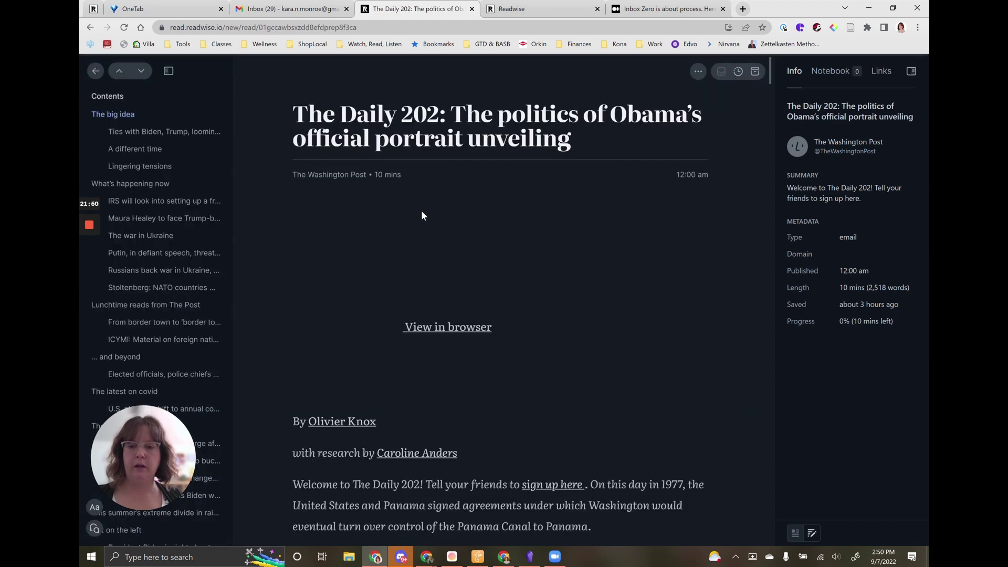
key(Down)
key(Down)
key(Down)
key(Down)
key(Down)
key(Down)
key(Down)
key(Down)
key(Down)
key(Down)
key(Down)
key(Down)
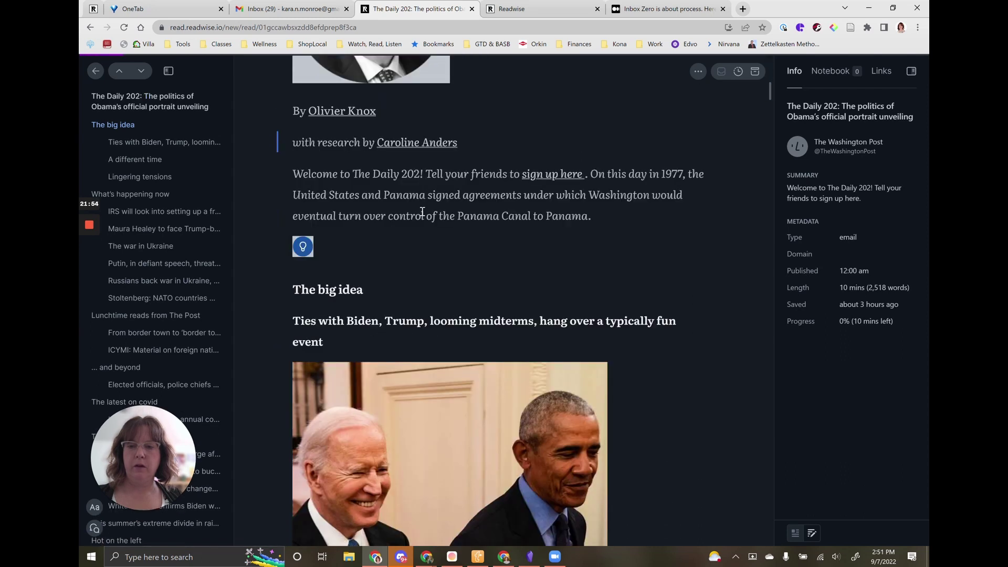
key(Down)
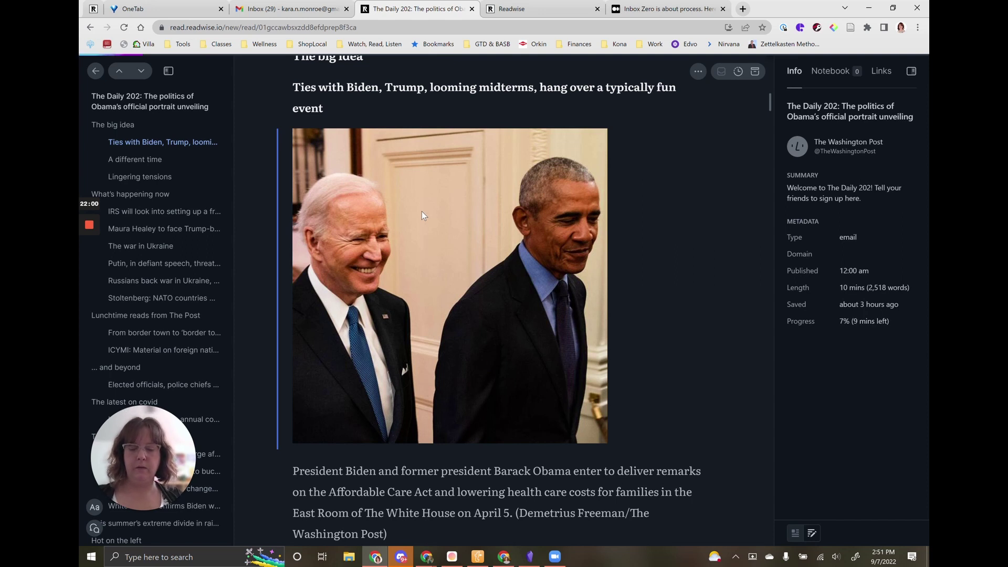
key(h)
text(t)
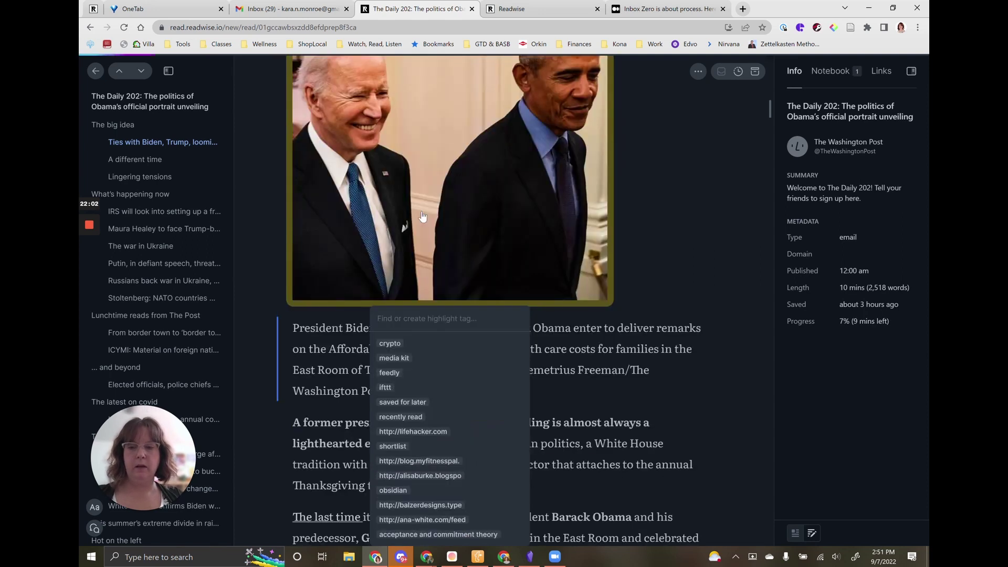
text(presidents)
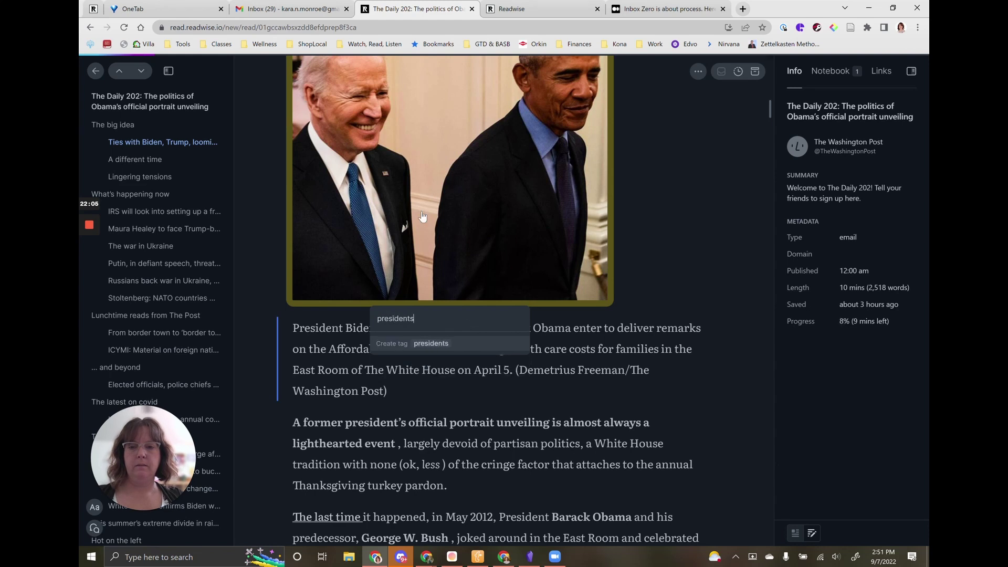
key(Return)
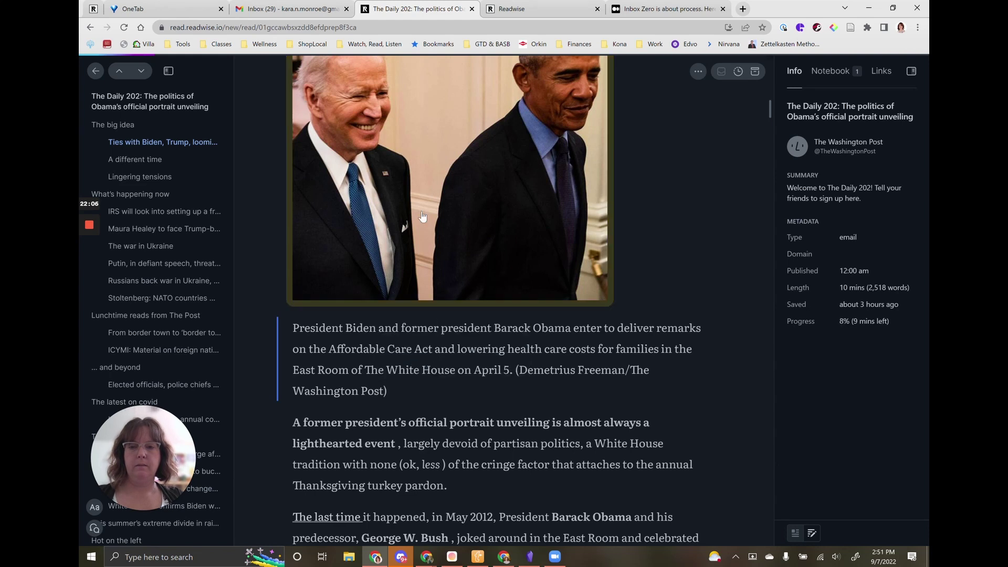
scroll(421, 216, down, 9)
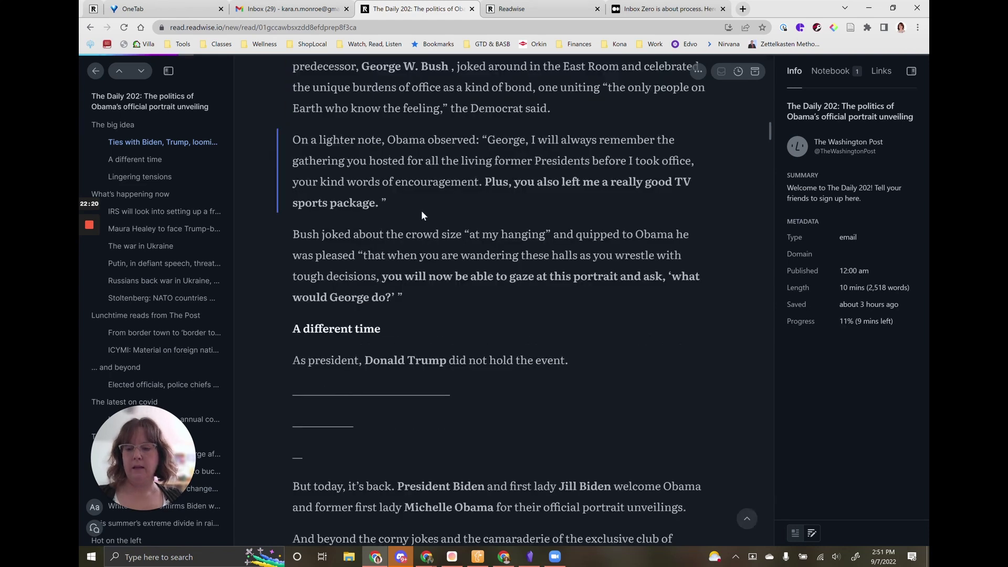
key(Escape)
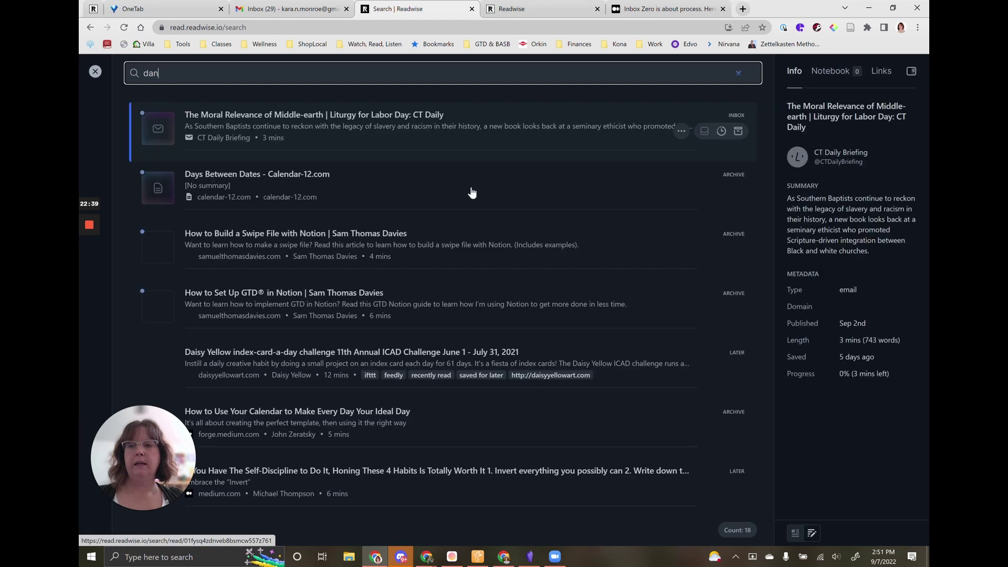
Search the library for 'daniel doyon' and open the Private Beta Update #17 email.
text(doyon)
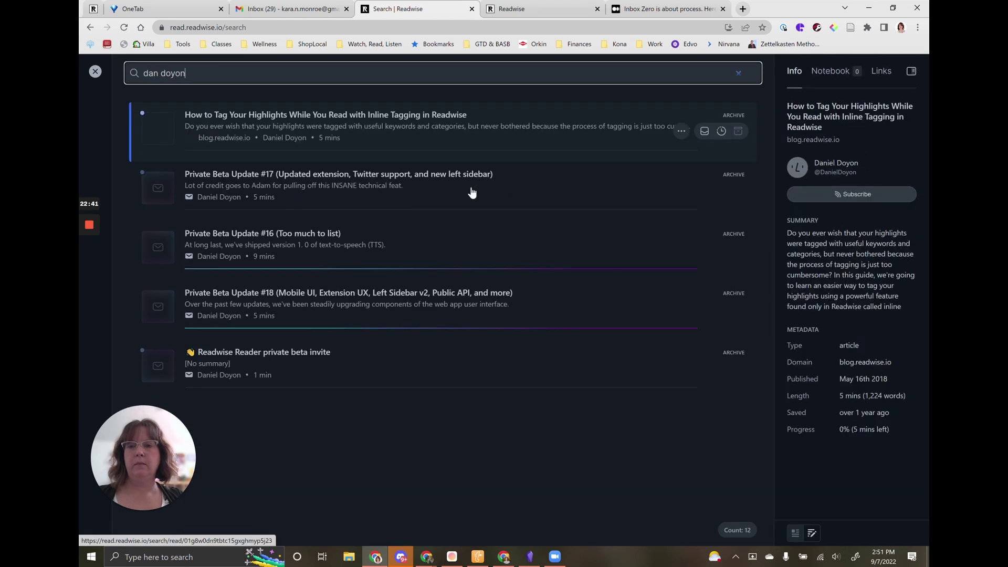
key(BackSpace)
key(BackSpace)
key(BackSpace)
key(BackSpace)
key(BackSpace)
key(BackSpace)
text(iel)
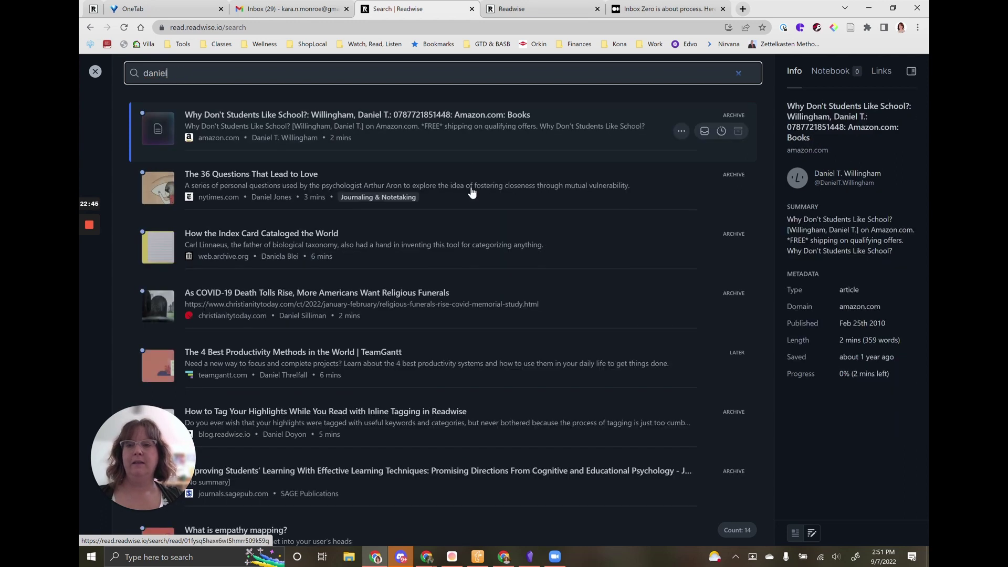
text( doyon)
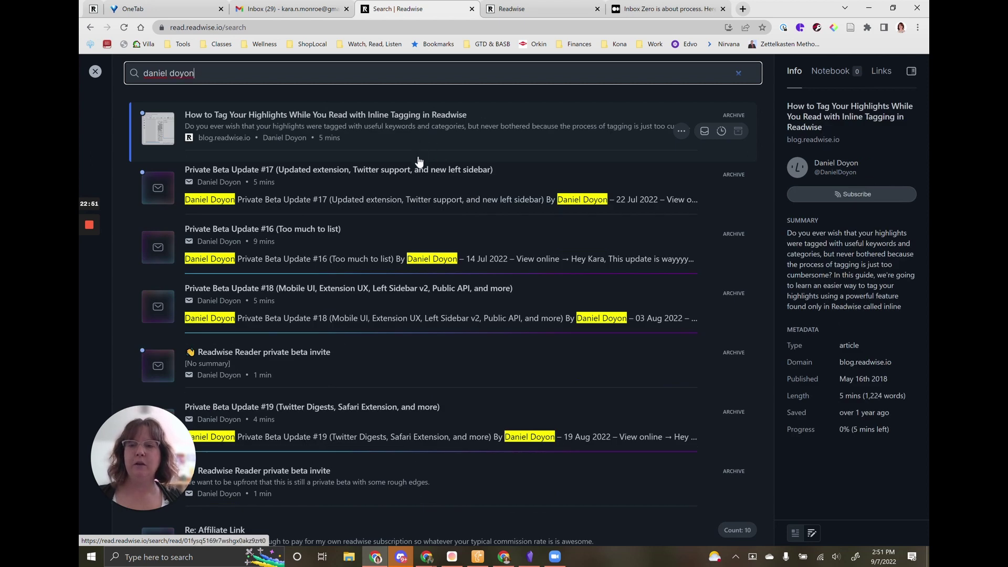
mouse_move(414, 181)
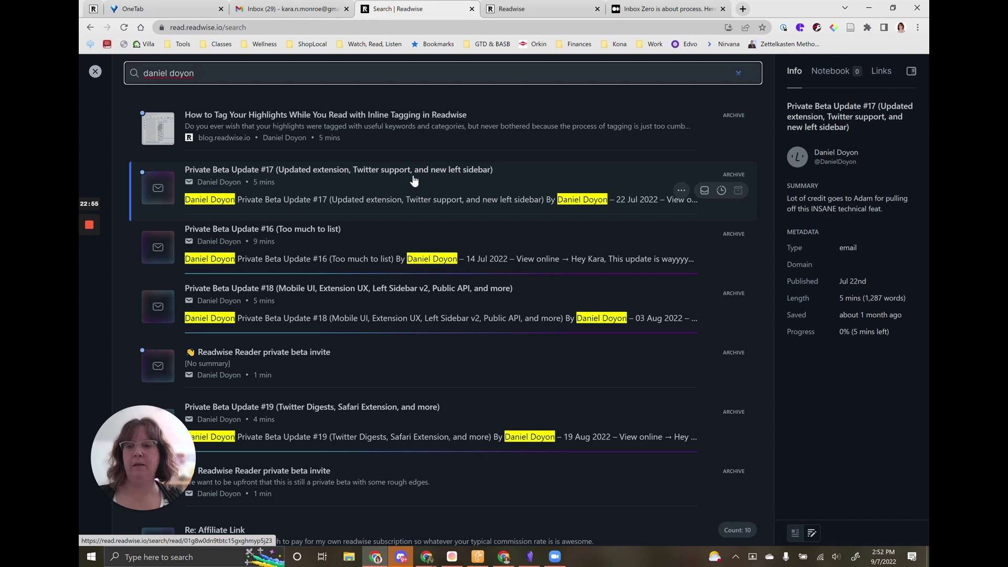
click(414, 180)
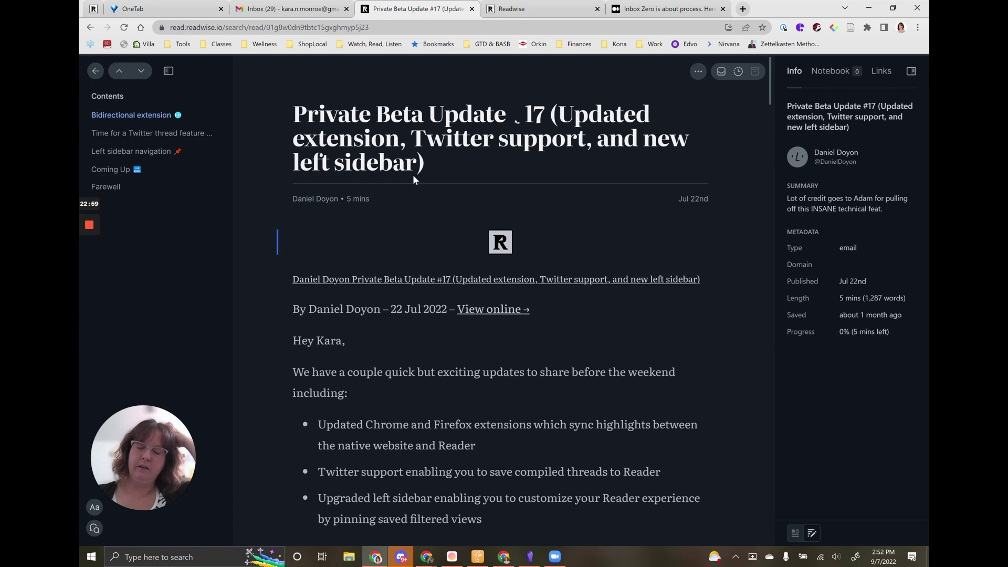
Skim Private Beta Update #17, then go back to the results and close search.
scroll(455, 285, down, 2)
scroll(455, 284, down, 8)
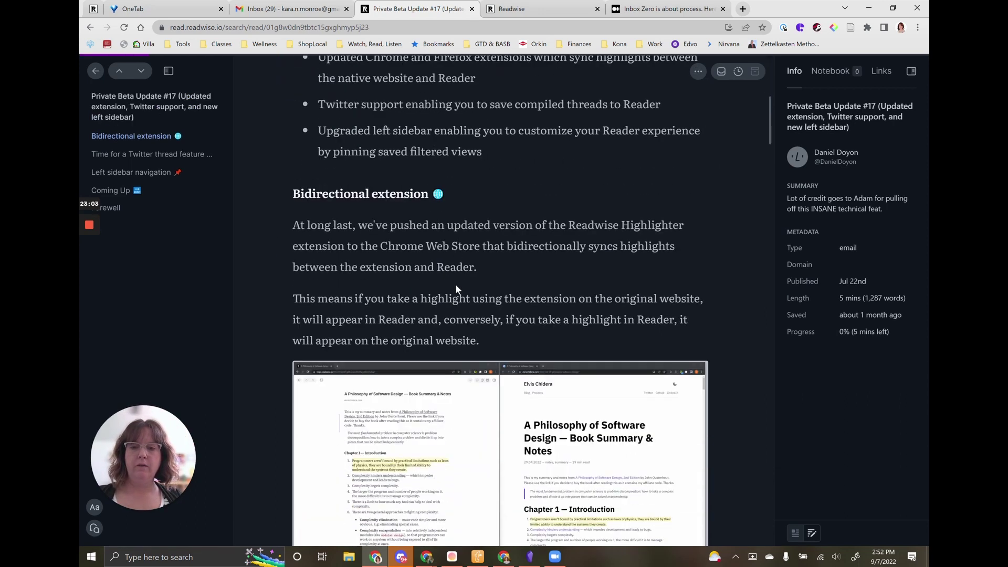
scroll(455, 285, down, 1)
scroll(456, 285, up, 1)
click(90, 74)
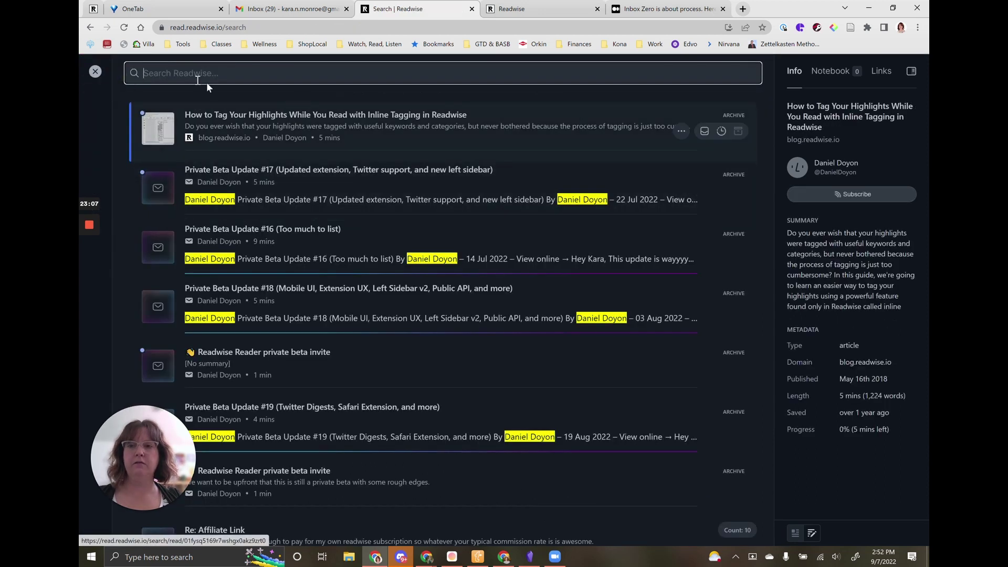
click(94, 73)
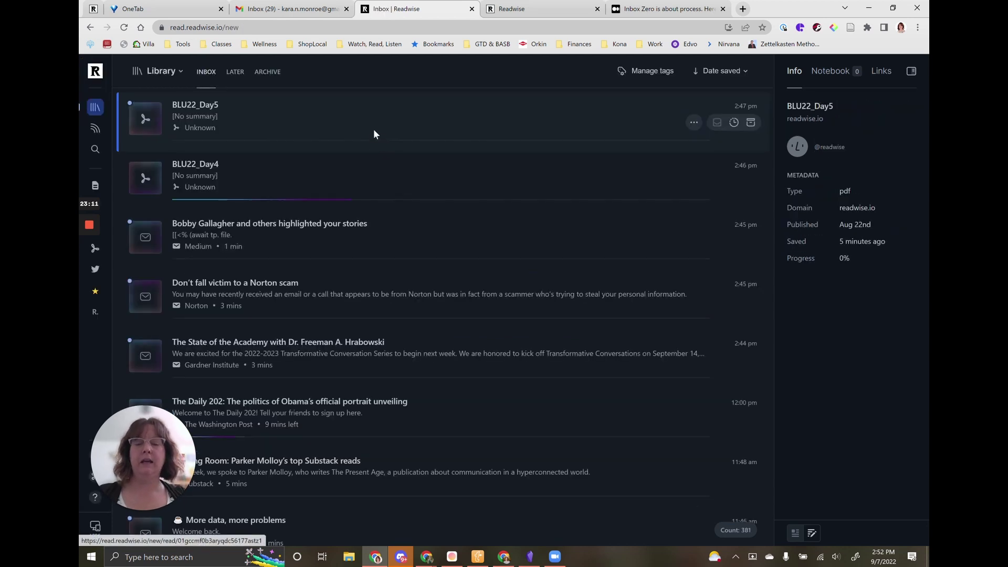